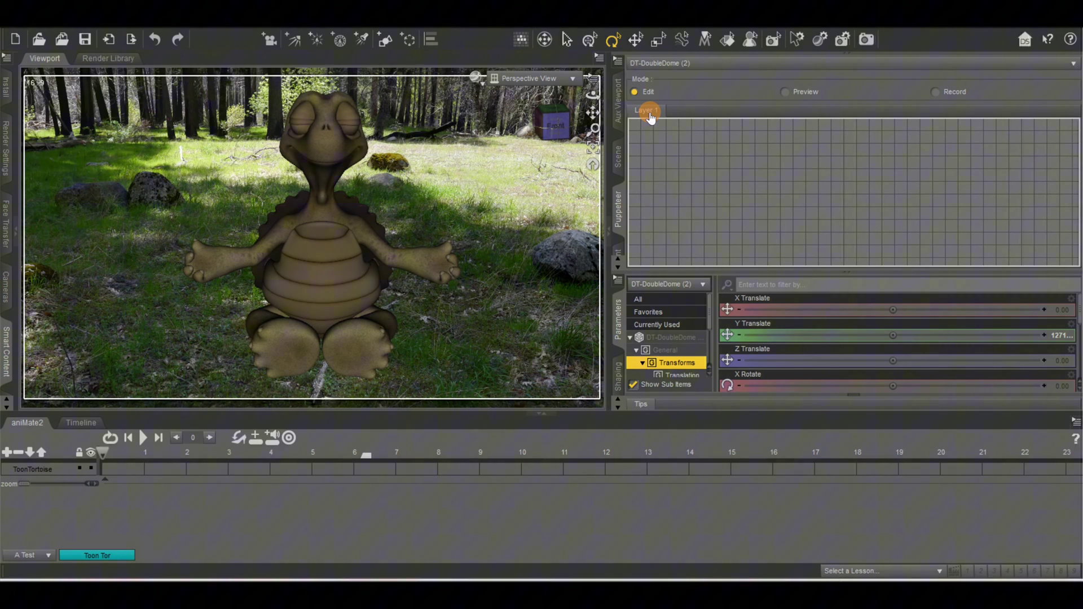
Store the tortoise's resting pose as a Puppeteer point, then rotate rEyelidTop and EyelidTop open.
{"action": "left_click", "coordinate": [301, 119]}
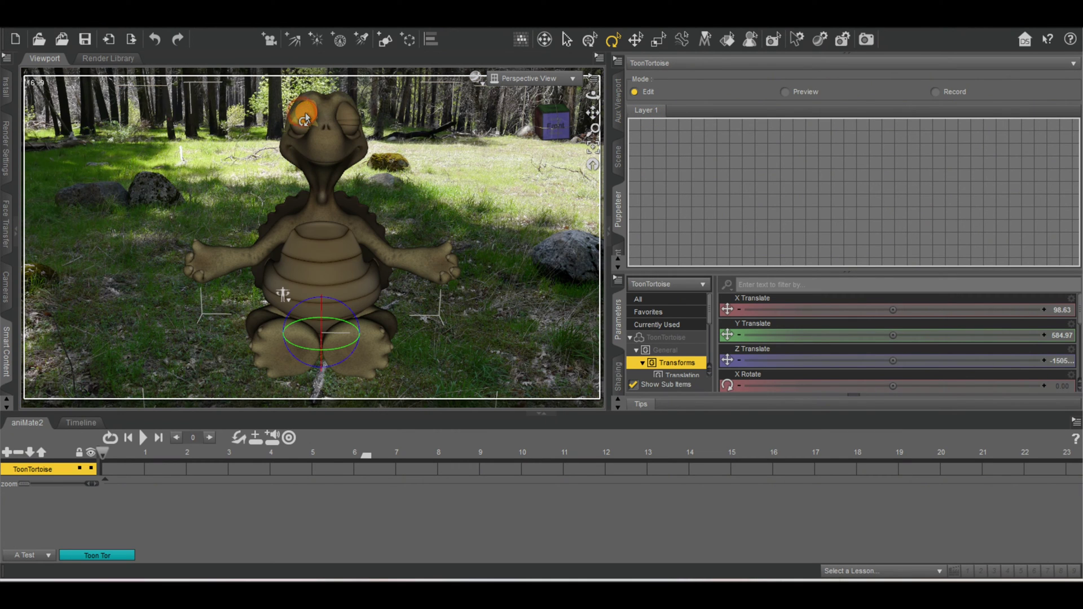
{"action": "left_click", "coordinate": [683, 199]}
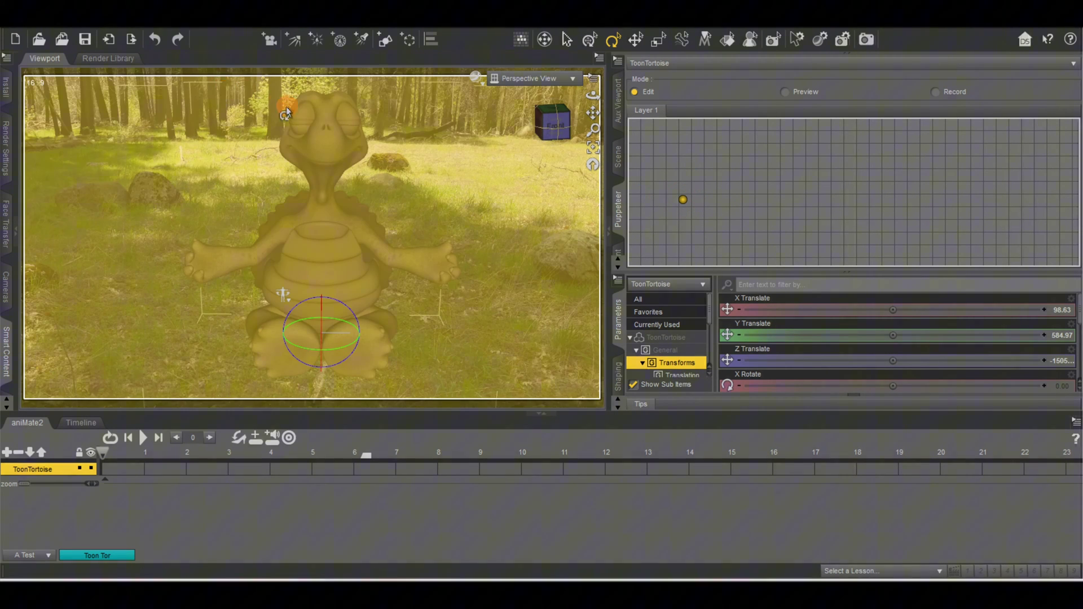
{"action": "left_click", "coordinate": [303, 110]}
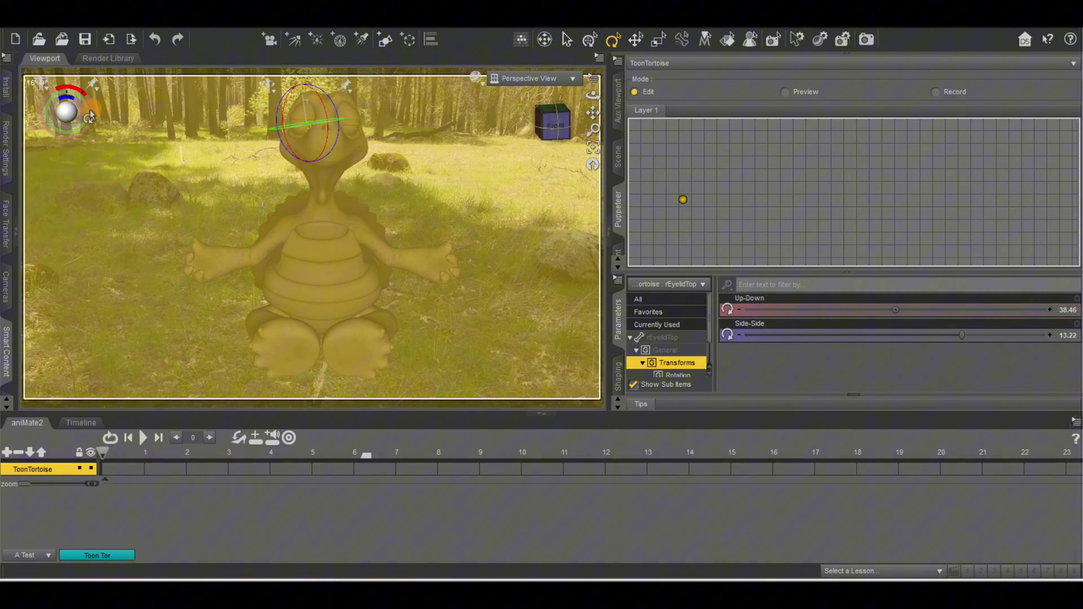
{"action": "left_click_drag", "start_coordinate": [64, 113], "coordinate": [75, 106]}
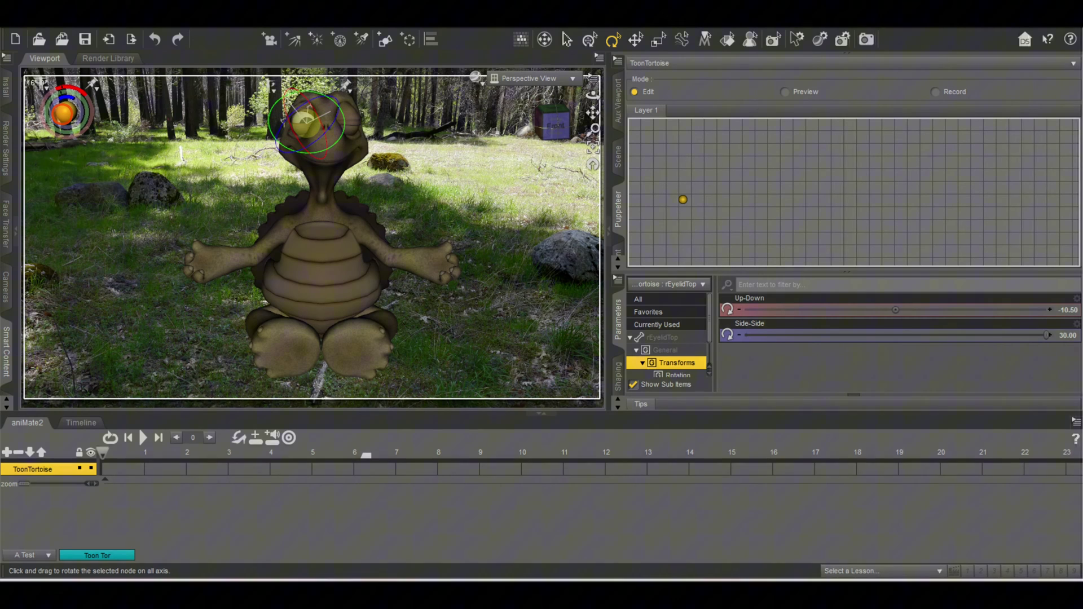
{"action": "left_click", "coordinate": [350, 117]}
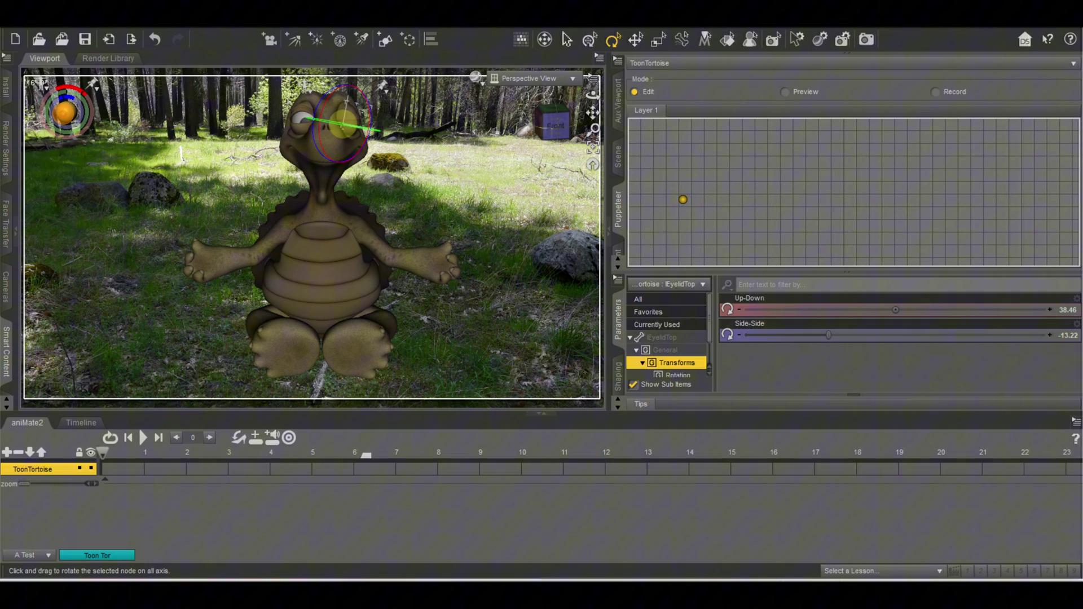
{"action": "left_click_drag", "start_coordinate": [64, 112], "coordinate": [58, 116]}
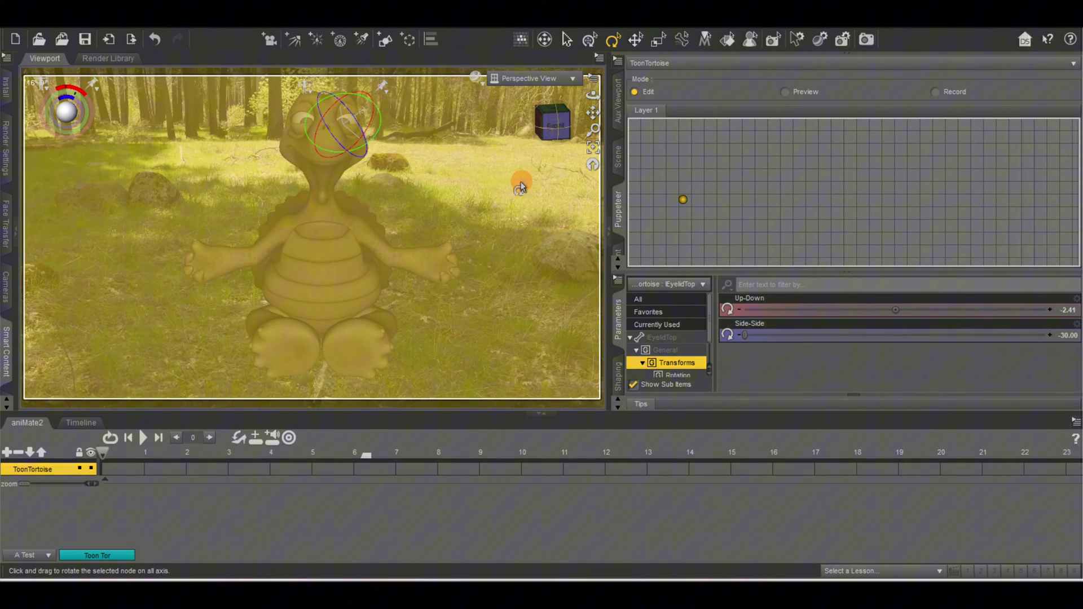
Add the open-eyed pose as a second grid point and preview the eyelids blending between both points.
{"action": "left_click", "coordinate": [773, 198]}
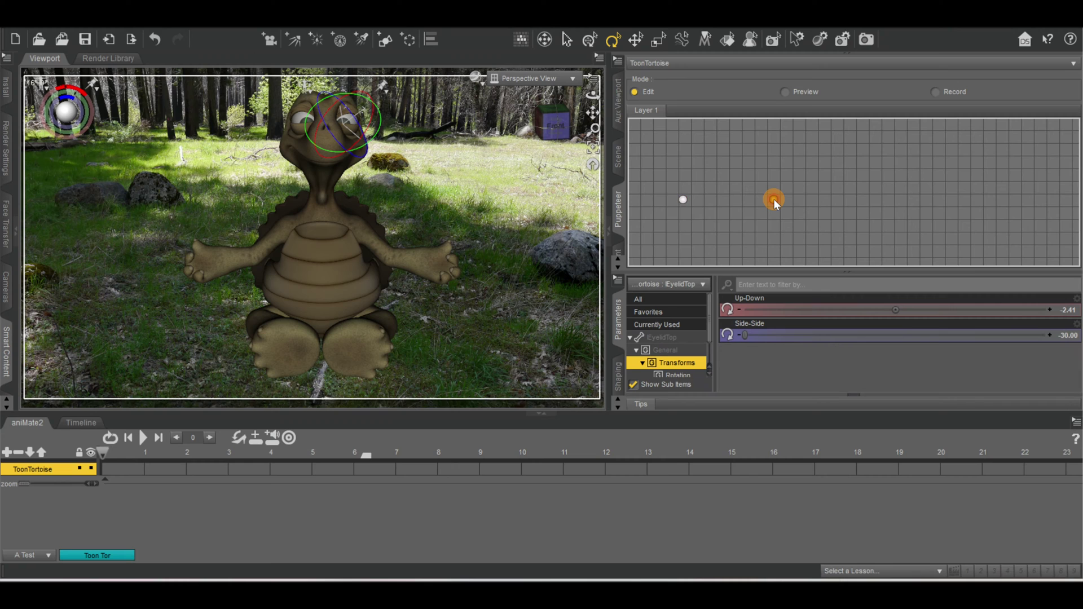
{"action": "left_click", "coordinate": [787, 96]}
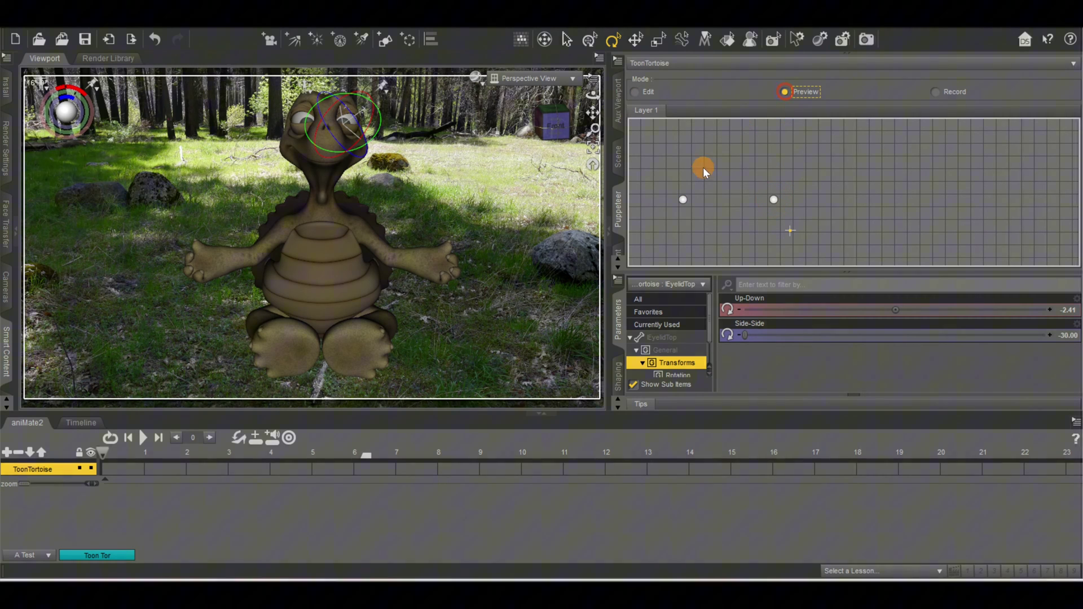
{"action": "left_click", "coordinate": [682, 201]}
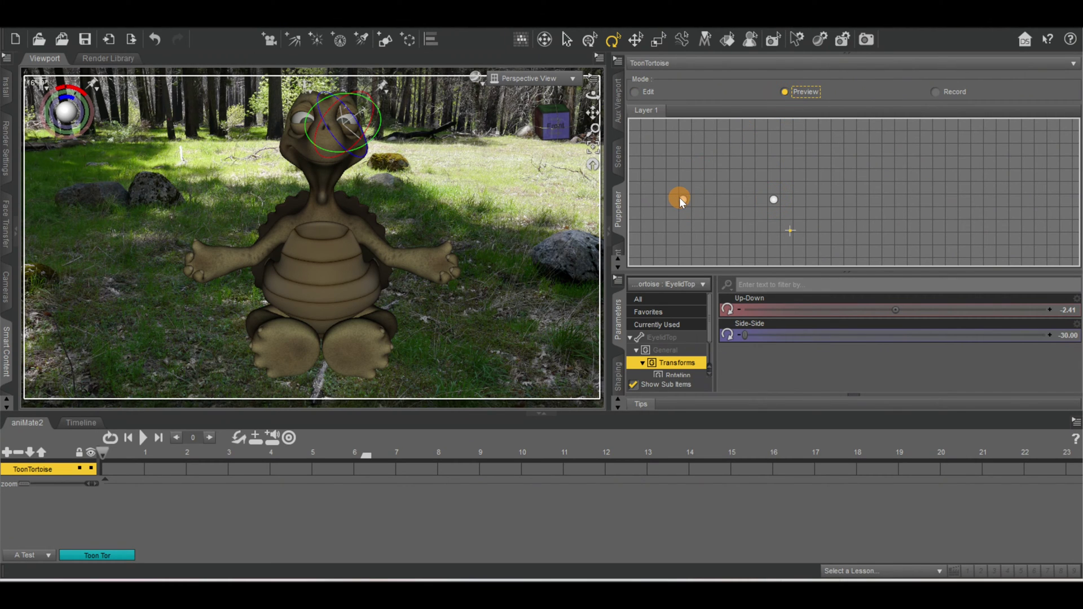
{"action": "mouse_move", "coordinate": [680, 197]}
{"action": "left_mouse_down"}
{"action": "mouse_move", "coordinate": [795, 200]}
{"action": "mouse_move", "coordinate": [670, 202]}
{"action": "mouse_move", "coordinate": [684, 208]}
{"action": "left_mouse_up"}
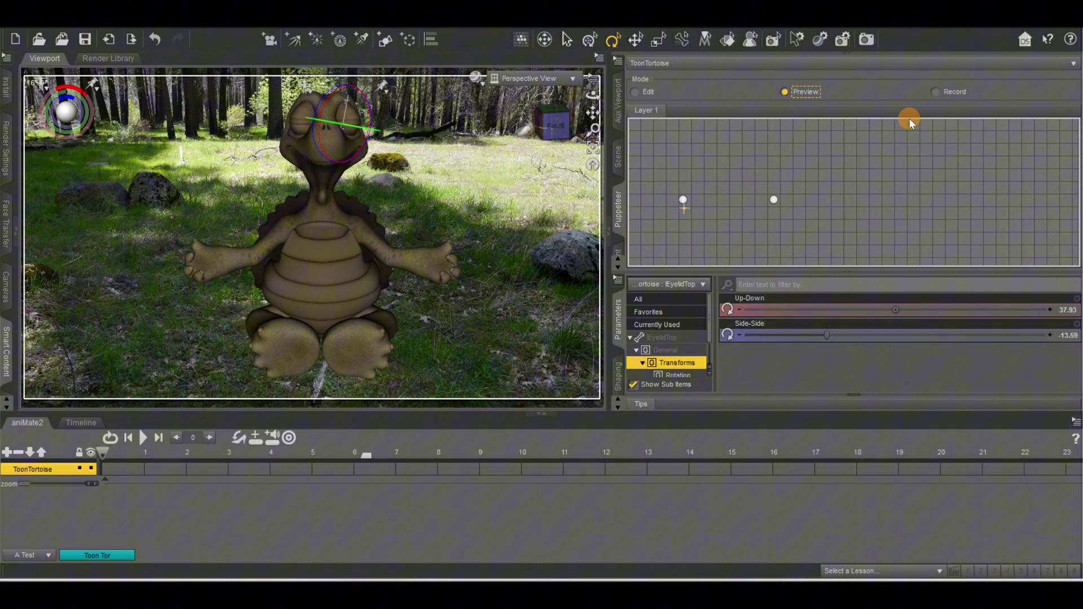
{"action": "mouse_move", "coordinate": [681, 201]}
{"action": "left_mouse_down"}
{"action": "mouse_move", "coordinate": [757, 196]}
{"action": "mouse_move", "coordinate": [691, 193]}
{"action": "left_mouse_up"}
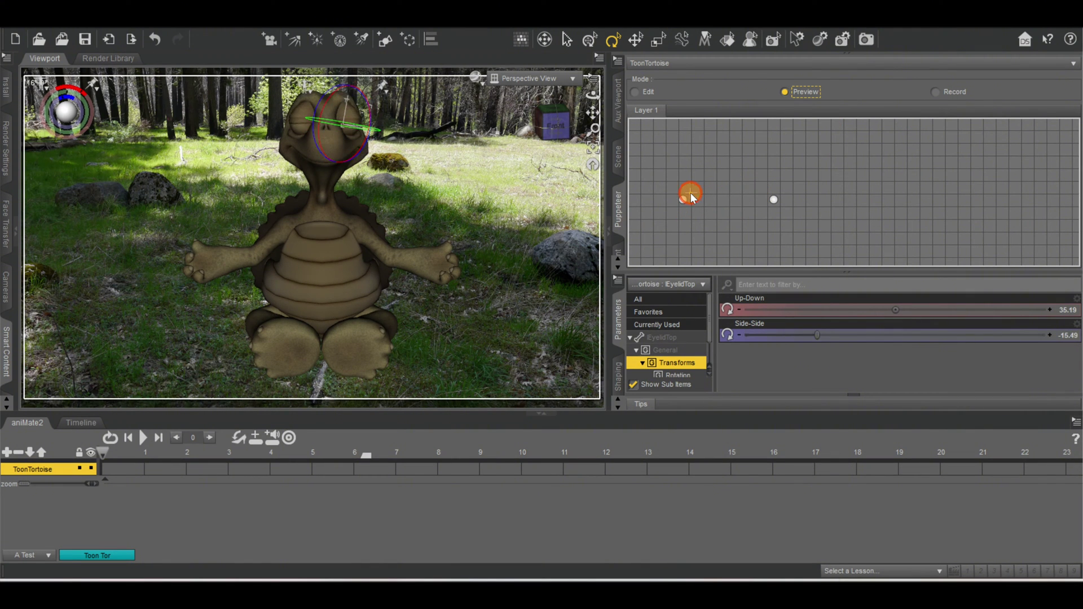
In Record mode, capture eyelid blinking as EyelidTop keys through frame 157, then return to aniMate2.
{"action": "left_click", "coordinate": [937, 92]}
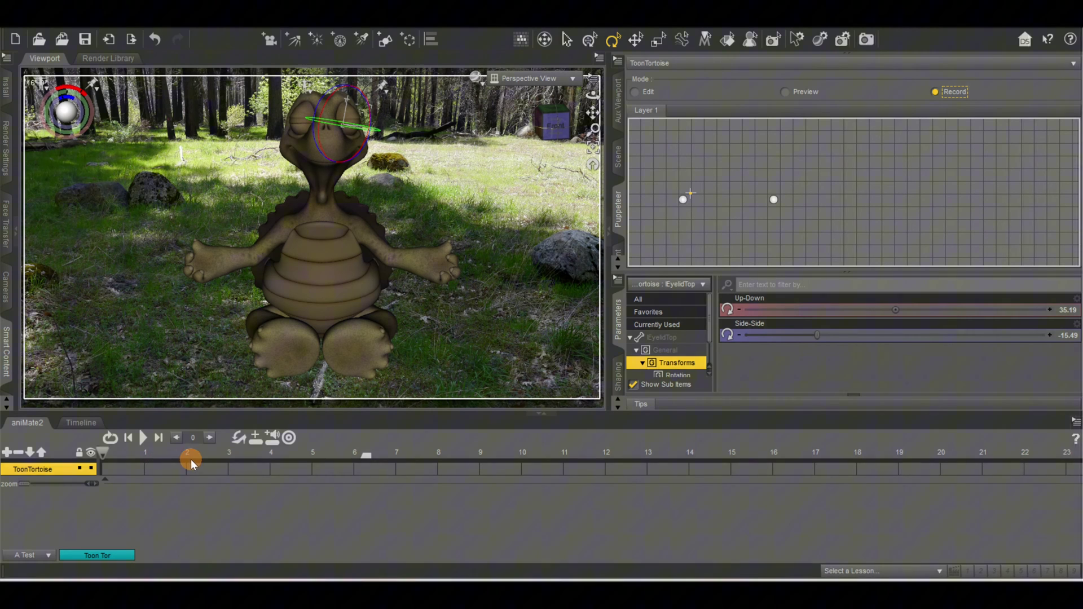
{"action": "left_click_drag", "start_coordinate": [947, 272], "coordinate": [80, 423]}
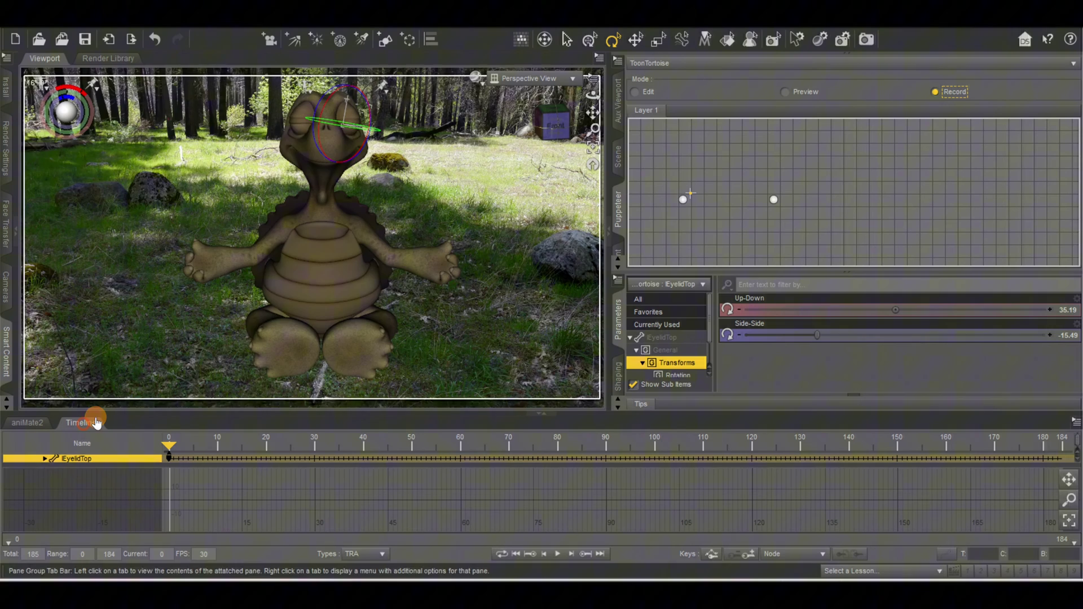
{"action": "mouse_move", "coordinate": [776, 185]}
{"action": "left_mouse_down"}
{"action": "mouse_move", "coordinate": [681, 199]}
{"action": "mouse_move", "coordinate": [782, 198]}
{"action": "left_mouse_up"}
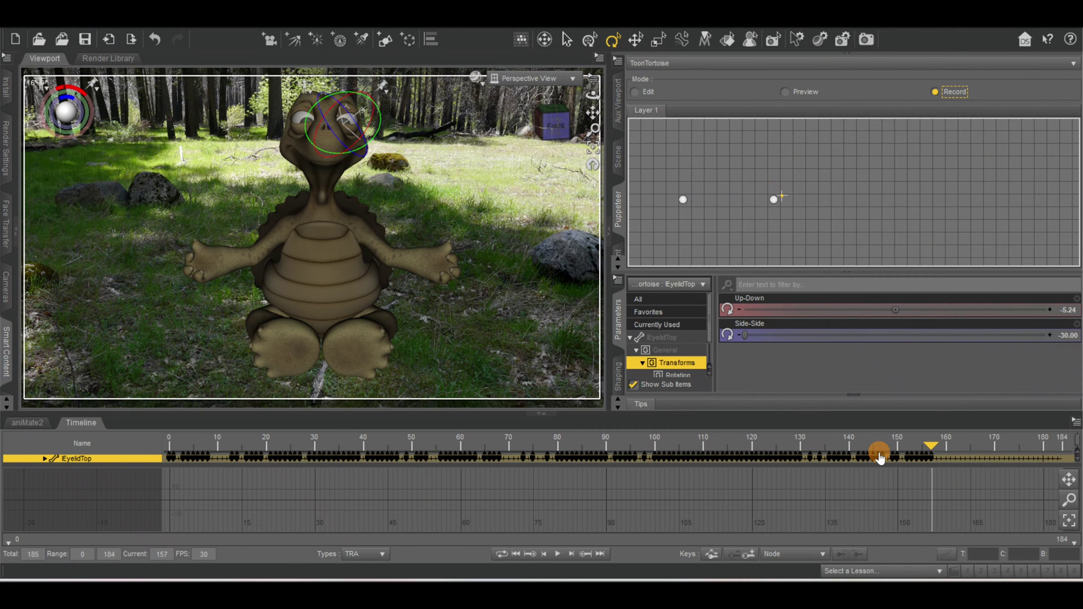
{"action": "left_click", "coordinate": [21, 423]}
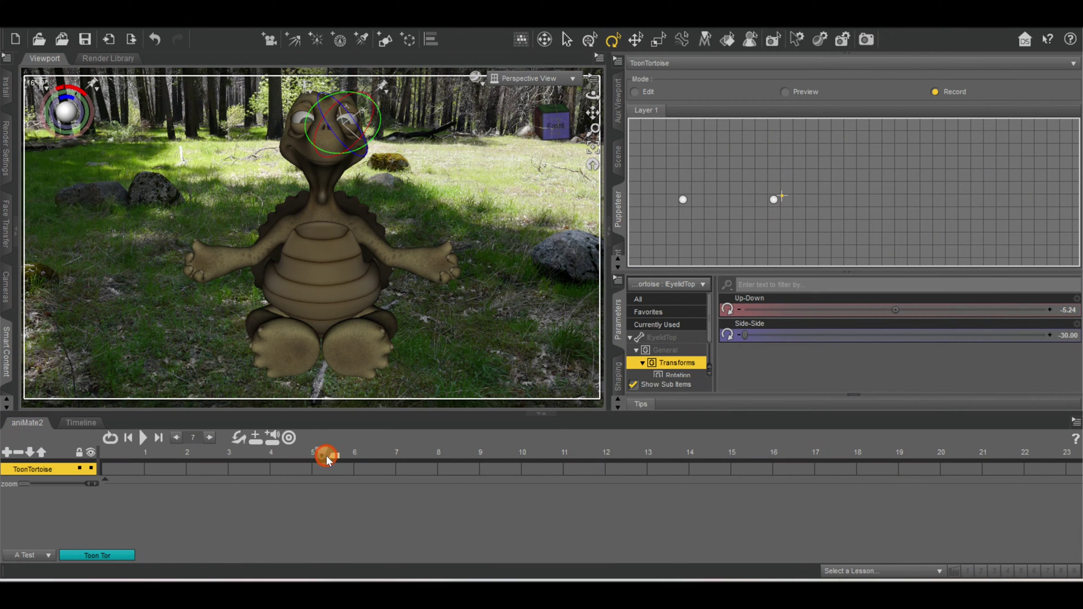
Add a new Puppeteer layer from the pane options and name it 'Layer 2 Neck'.
{"action": "left_click", "coordinate": [804, 154]}
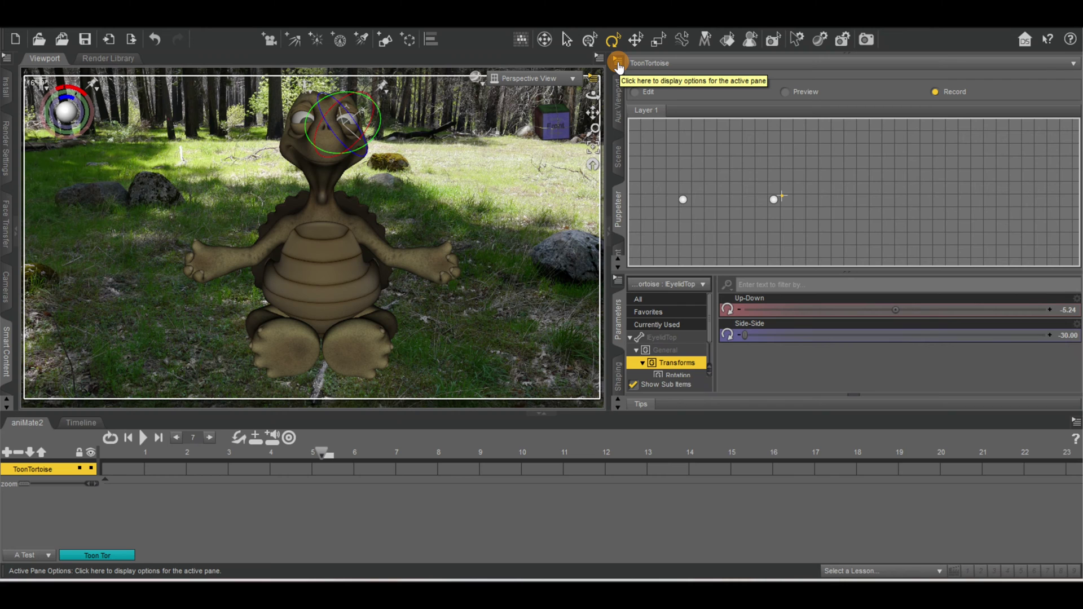
{"action": "left_click", "coordinate": [618, 65]}
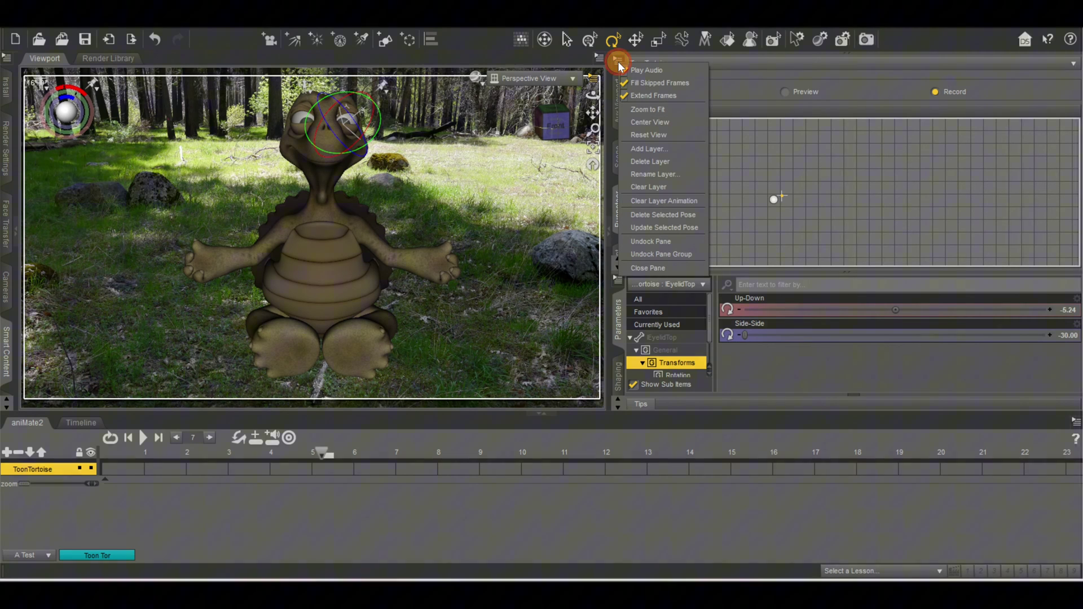
{"action": "left_click", "coordinate": [635, 149]}
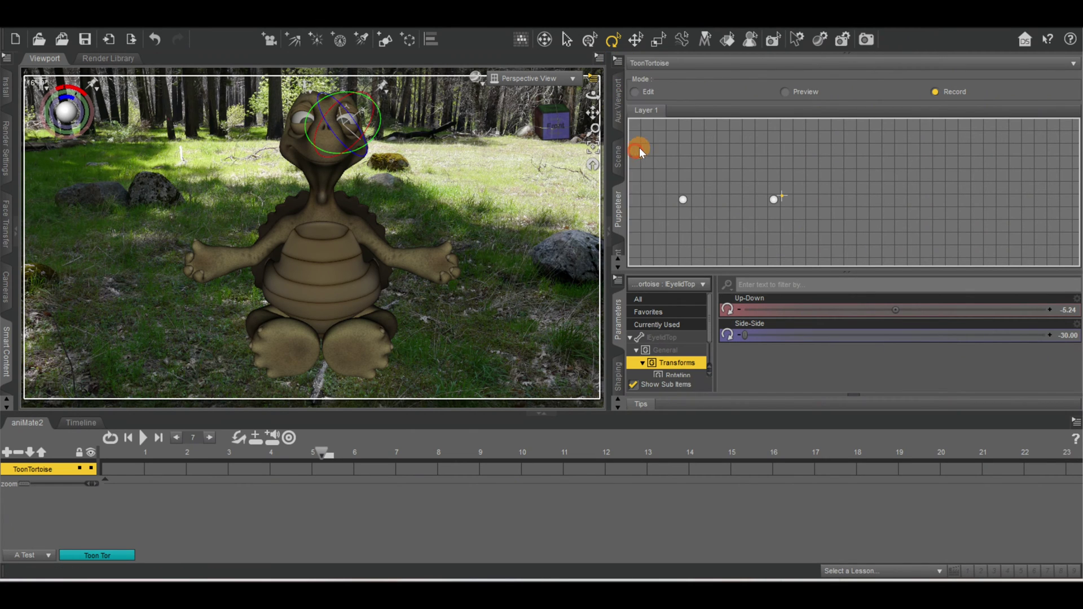
{"action": "left_click", "coordinate": [511, 294]}
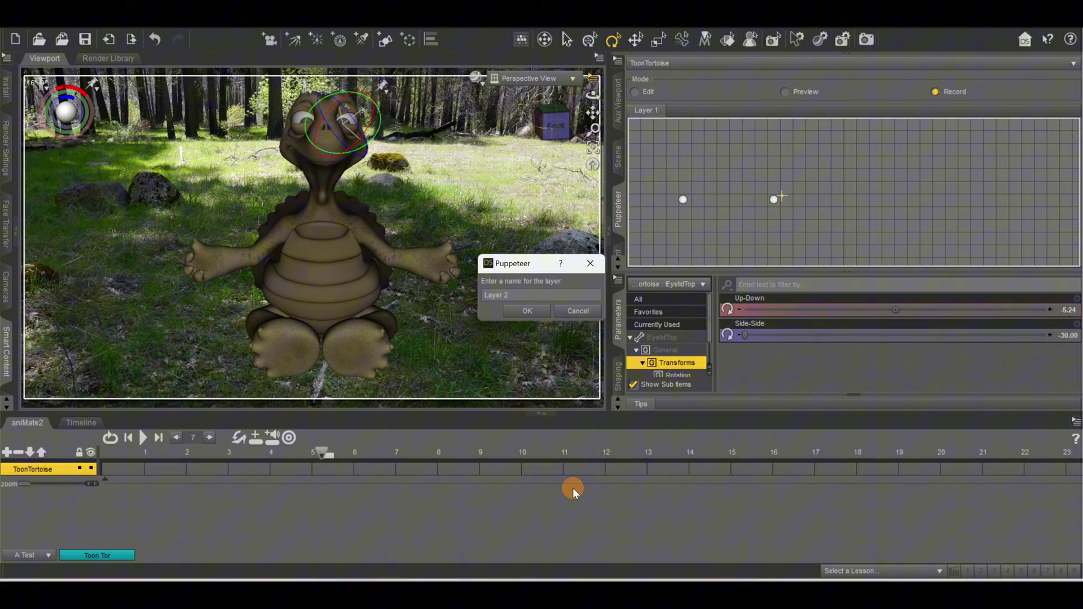
{"action": "type", "text": "Neck"}
Confirm the 'Layer 2 Neck' name and select the tortoise's neck2 bone.
{"action": "left_click", "coordinate": [511, 311]}
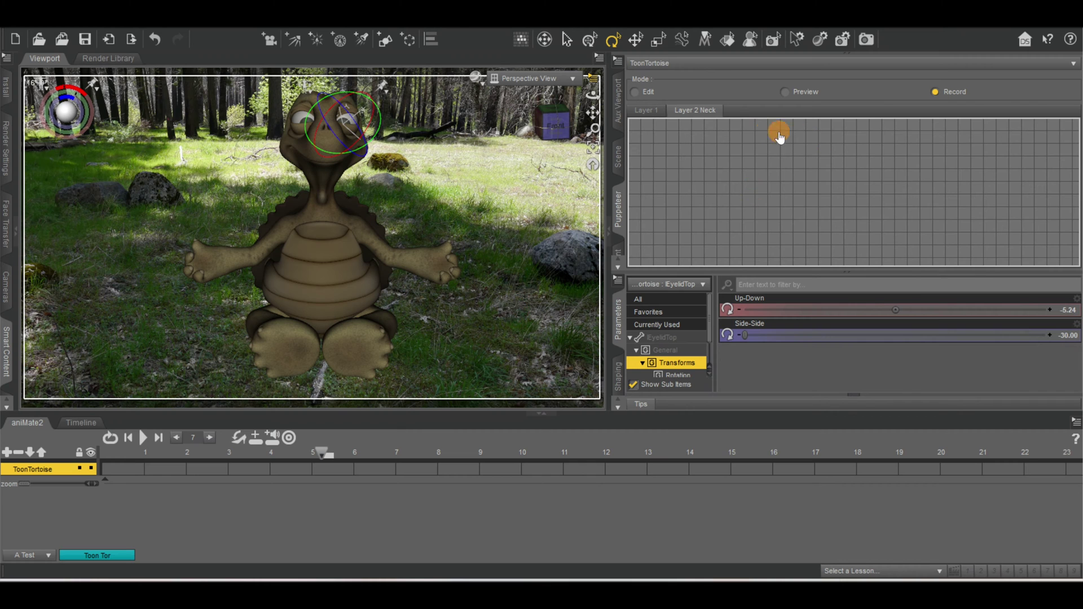
{"action": "left_click", "coordinate": [334, 193]}
{"action": "left_click", "coordinate": [325, 192]}
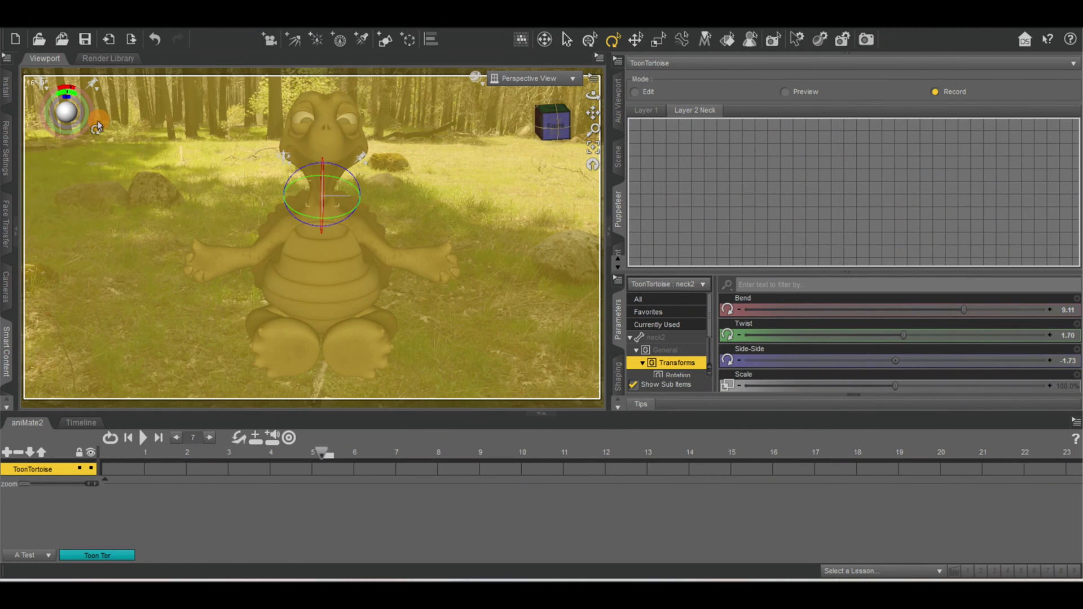
{"action": "left_click", "coordinate": [695, 223]}
{"action": "mouse_move", "coordinate": [699, 200]}
{"action": "left_mouse_down"}
{"action": "mouse_move", "coordinate": [690, 194]}
{"action": "mouse_move", "coordinate": [699, 197]}
{"action": "left_mouse_up"}
Rewind to the first frame, reselect neck2, and set Puppeteer Mode to Record.
{"action": "left_click", "coordinate": [131, 439]}
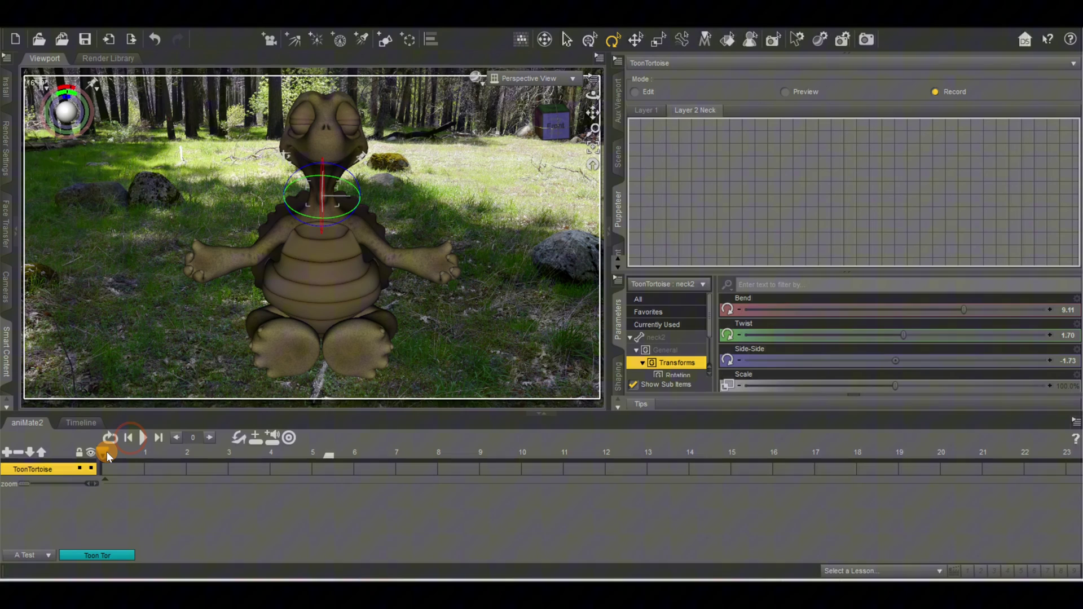
{"action": "left_click", "coordinate": [326, 373]}
{"action": "left_click", "coordinate": [730, 181]}
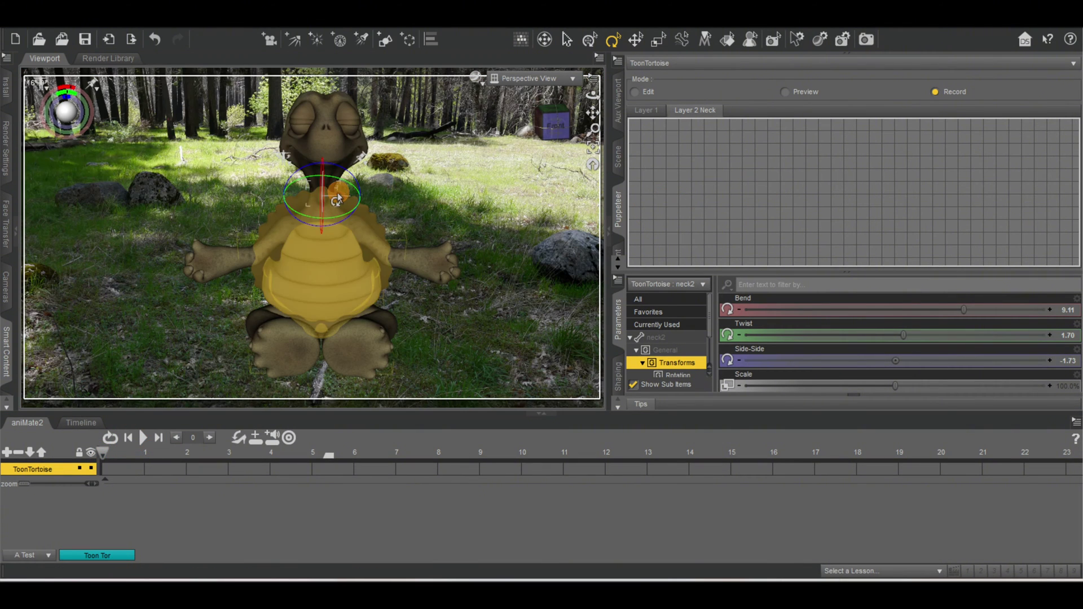
{"action": "left_click", "coordinate": [329, 196]}
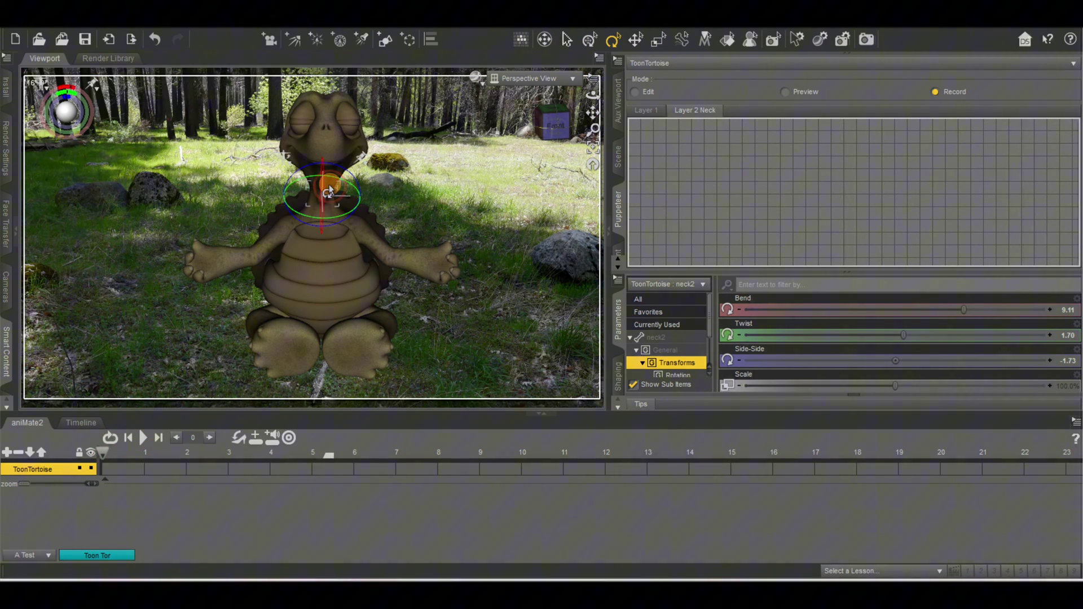
{"action": "left_click", "coordinate": [311, 193]}
{"action": "left_click", "coordinate": [328, 195]}
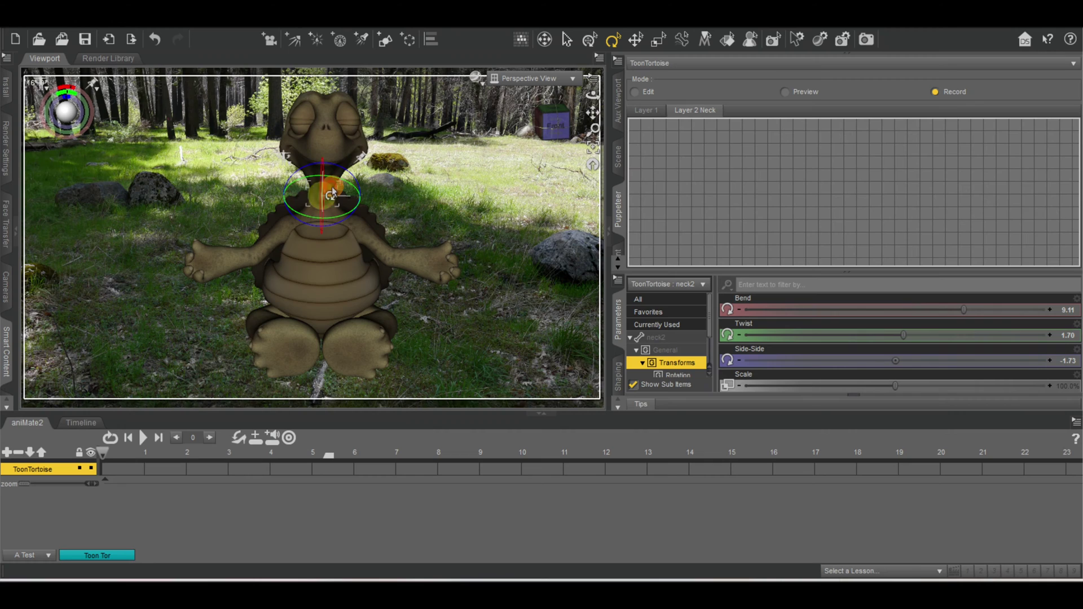
{"action": "left_click", "coordinate": [322, 265]}
{"action": "left_click", "coordinate": [722, 167]}
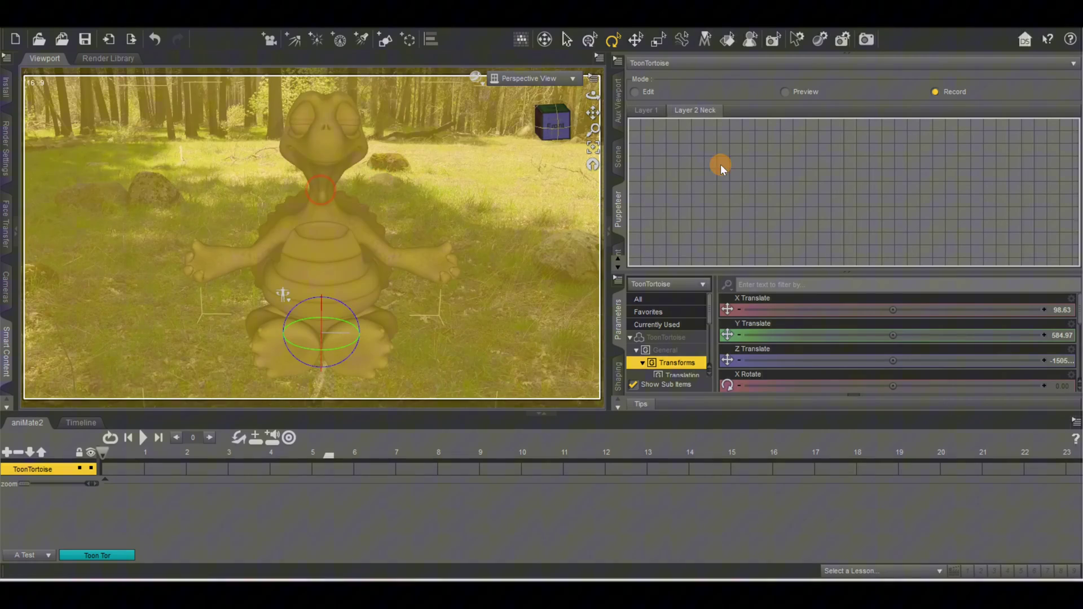
{"action": "left_click", "coordinate": [322, 192]}
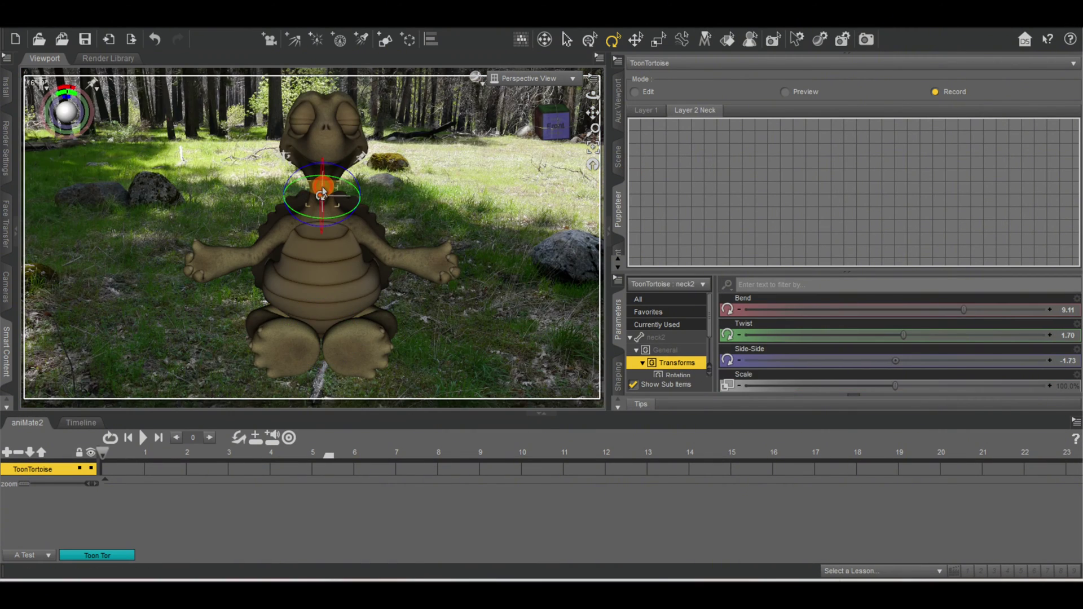
{"action": "left_click", "coordinate": [745, 166]}
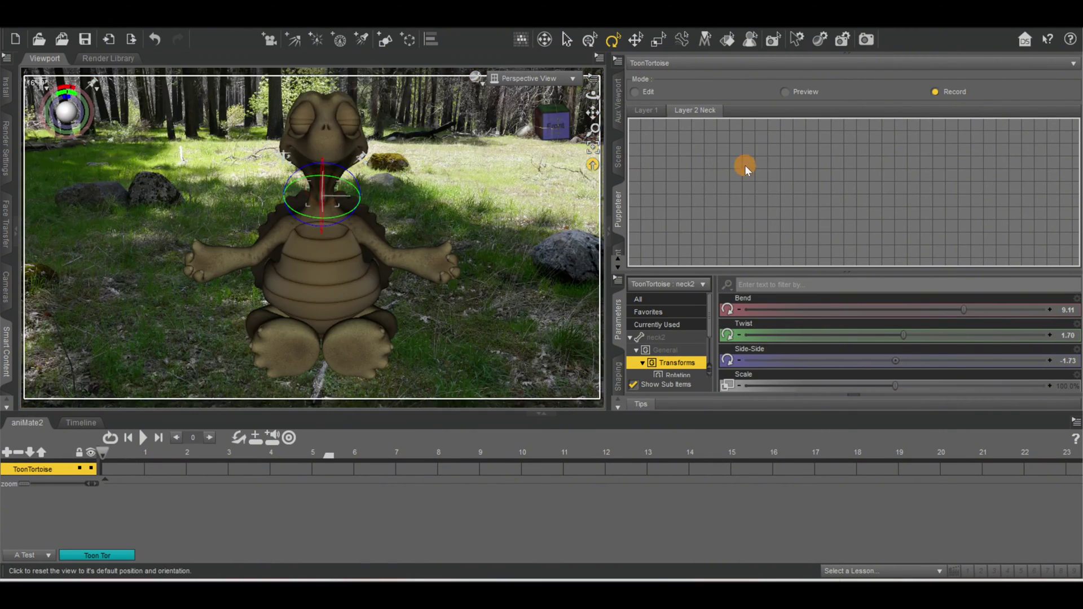
{"action": "left_click", "coordinate": [710, 187]}
In Edit mode, store neutral, tilted-back, turned-away and bowed-head neck poses as four grid points.
{"action": "left_click", "coordinate": [635, 91]}
{"action": "left_click", "coordinate": [734, 188]}
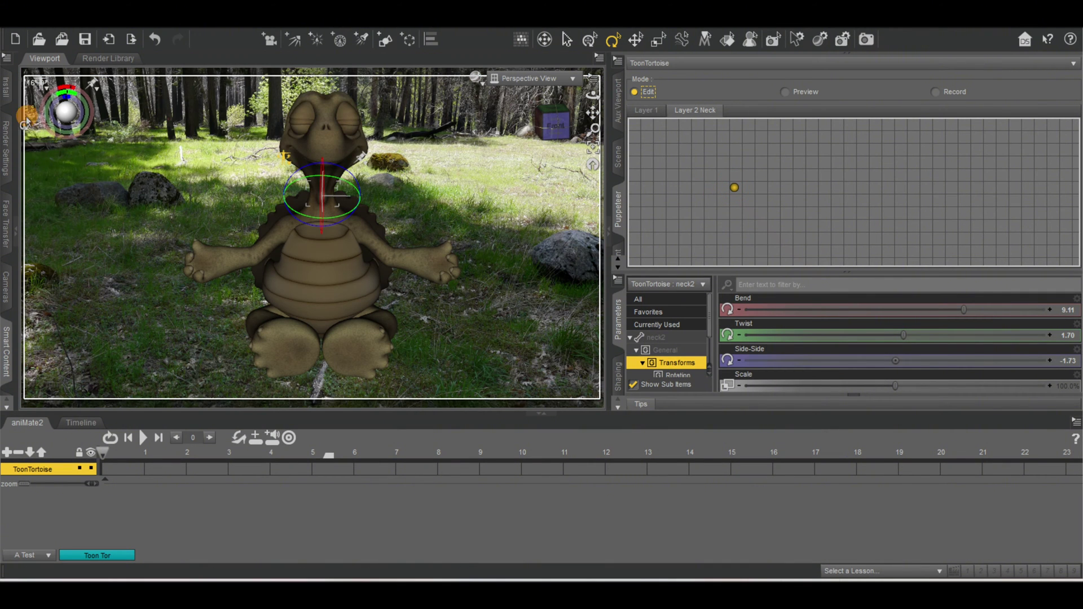
{"action": "left_click_drag", "start_coordinate": [323, 196], "coordinate": [361, 155]}
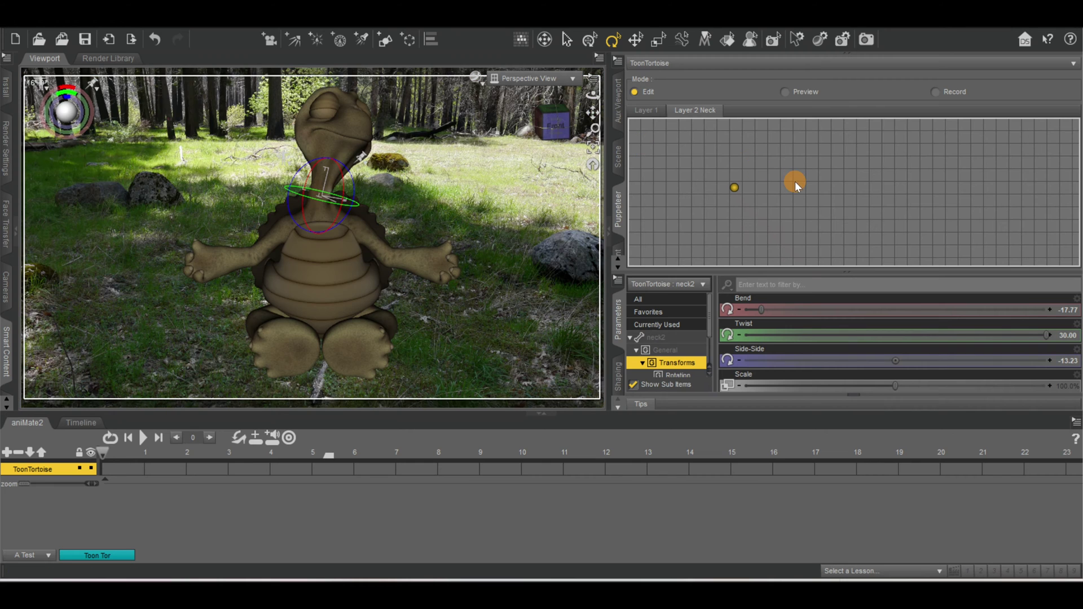
{"action": "left_click", "coordinate": [825, 186]}
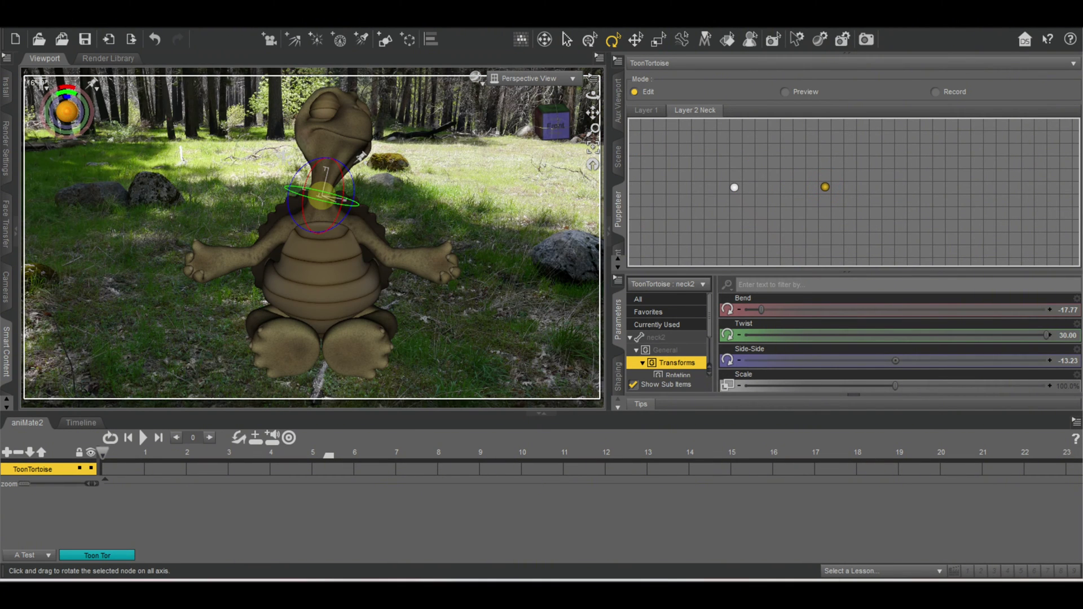
{"action": "left_click_drag", "start_coordinate": [67, 111], "coordinate": [67, 111]}
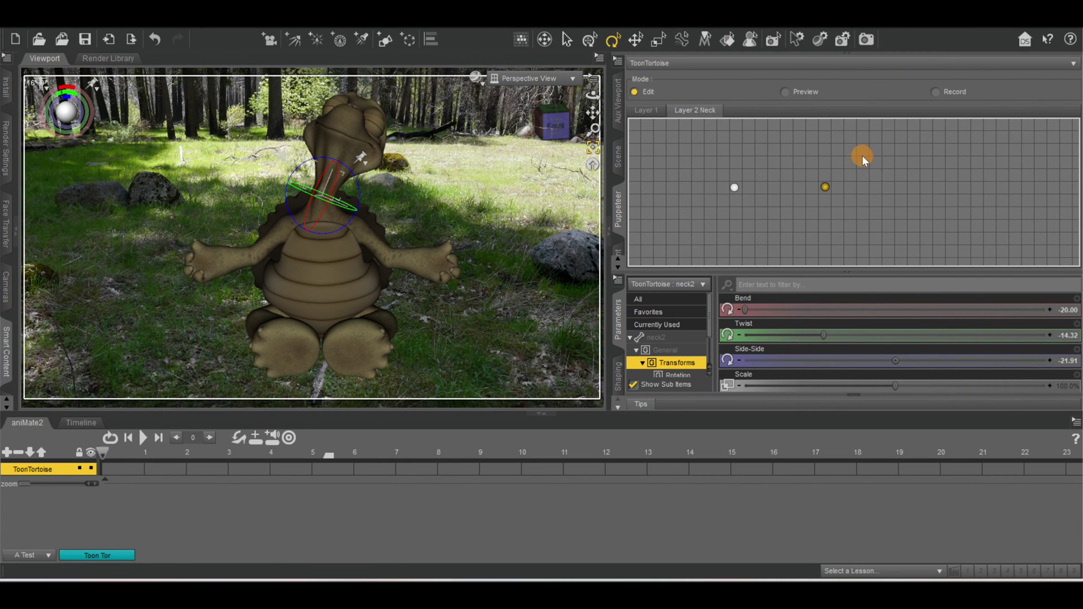
{"action": "left_click", "coordinate": [910, 186]}
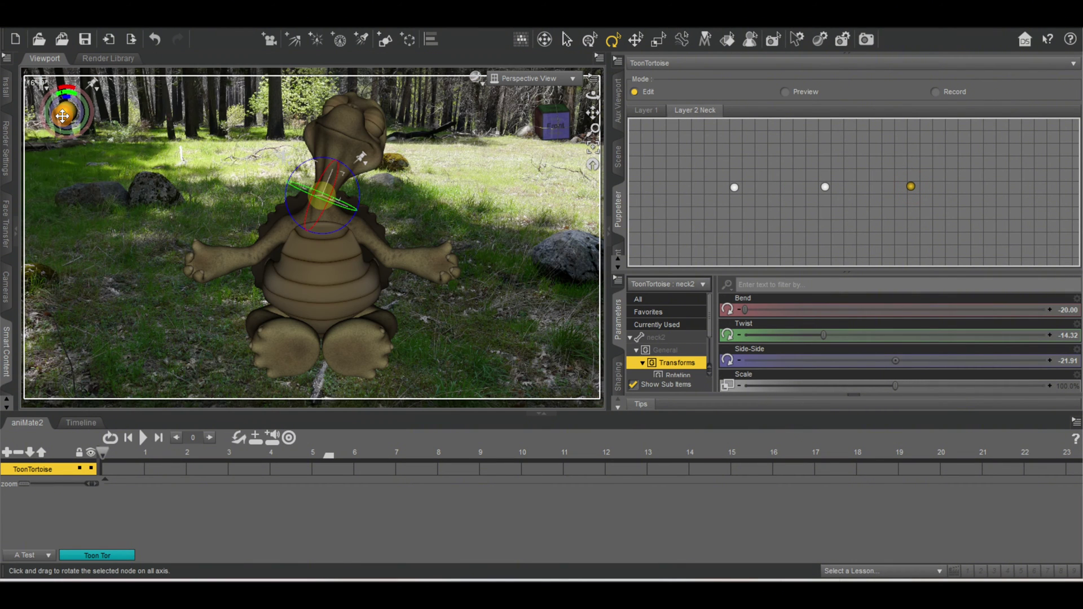
{"action": "left_click_drag", "start_coordinate": [63, 116], "coordinate": [65, 112]}
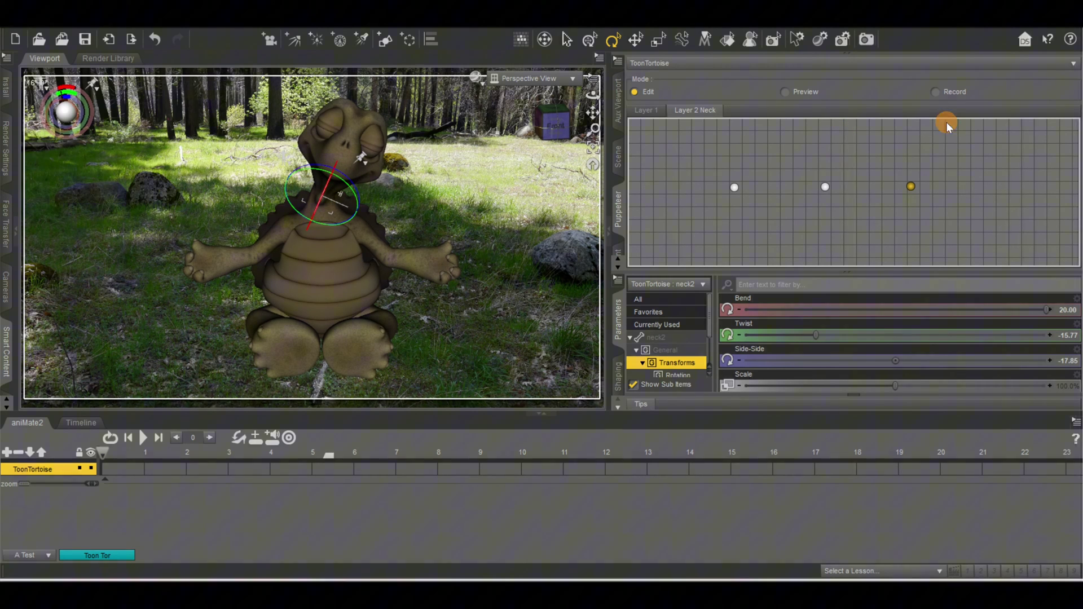
{"action": "left_click", "coordinate": [988, 184]}
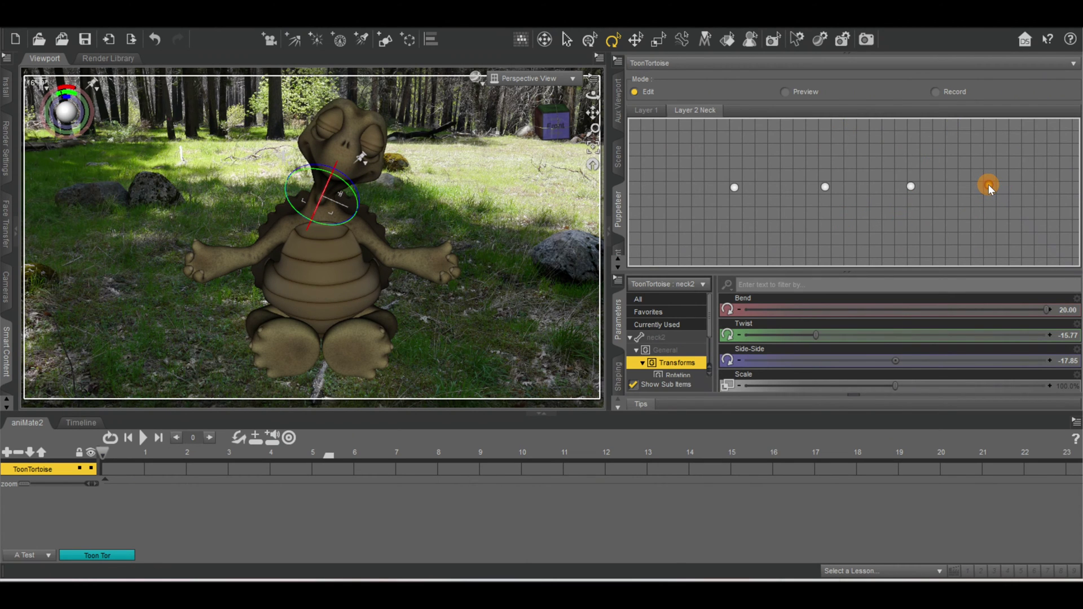
Preview the neck blends, delete the bowed-head point, and move the turned-away point above the others.
{"action": "left_click", "coordinate": [784, 91]}
{"action": "mouse_move", "coordinate": [732, 193]}
{"action": "left_mouse_down"}
{"action": "mouse_move", "coordinate": [965, 188]}
{"action": "mouse_move", "coordinate": [846, 169]}
{"action": "mouse_move", "coordinate": [738, 173]}
{"action": "mouse_move", "coordinate": [735, 187]}
{"action": "mouse_move", "coordinate": [1066, 189]}
{"action": "mouse_move", "coordinate": [991, 184]}
{"action": "left_mouse_up"}
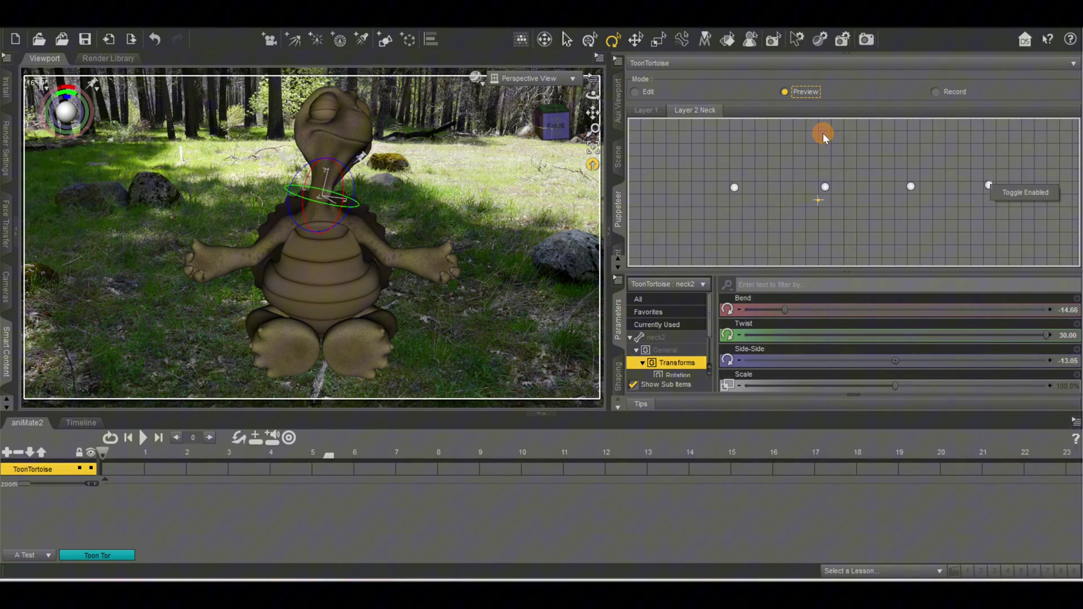
{"action": "left_click", "coordinate": [635, 92]}
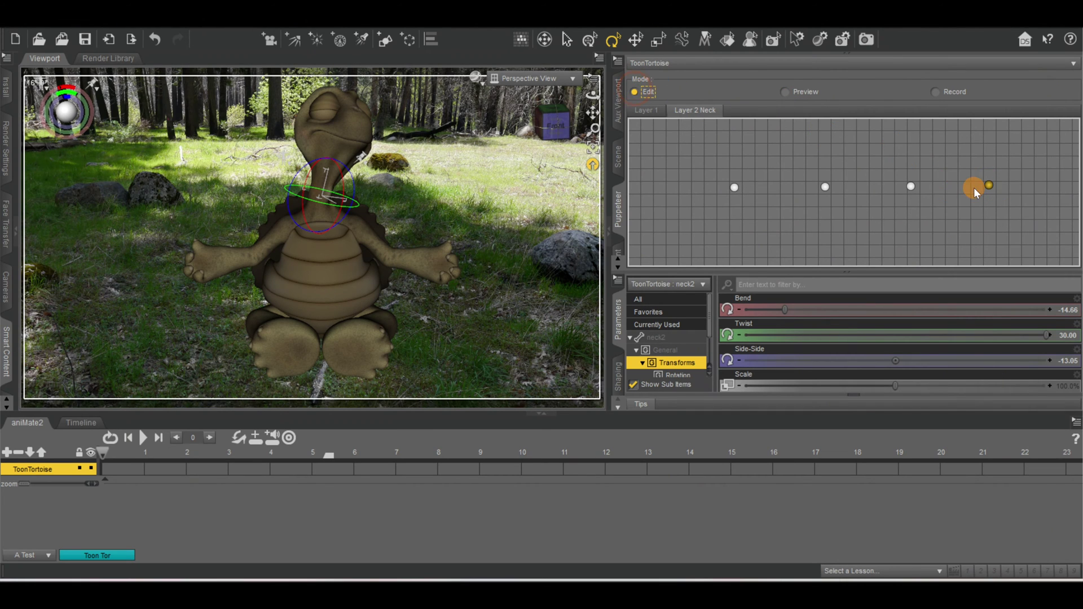
{"action": "right_click", "coordinate": [990, 184]}
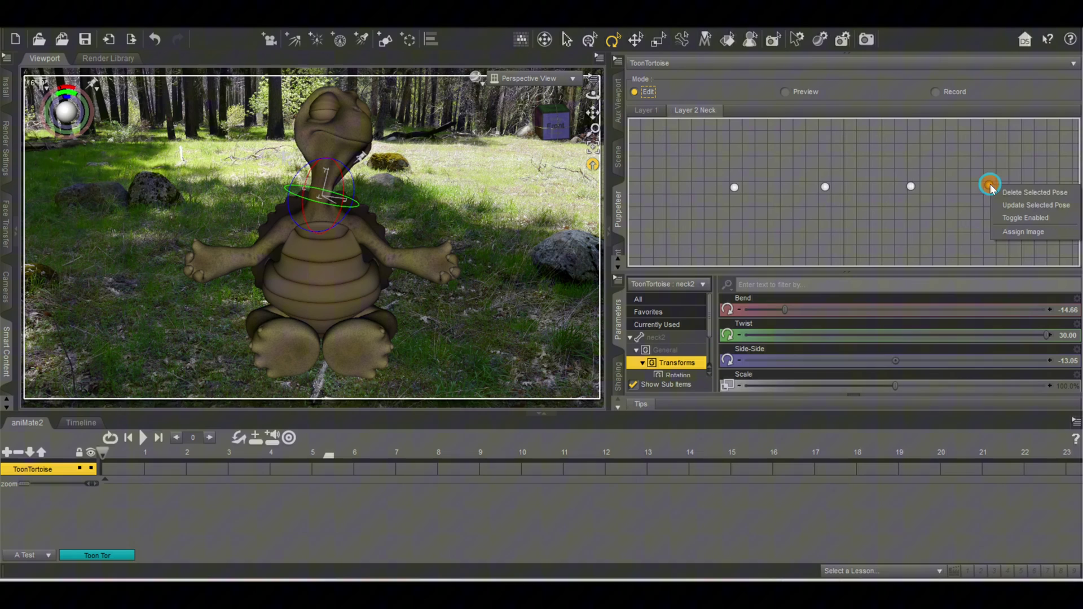
{"action": "left_click", "coordinate": [1010, 192]}
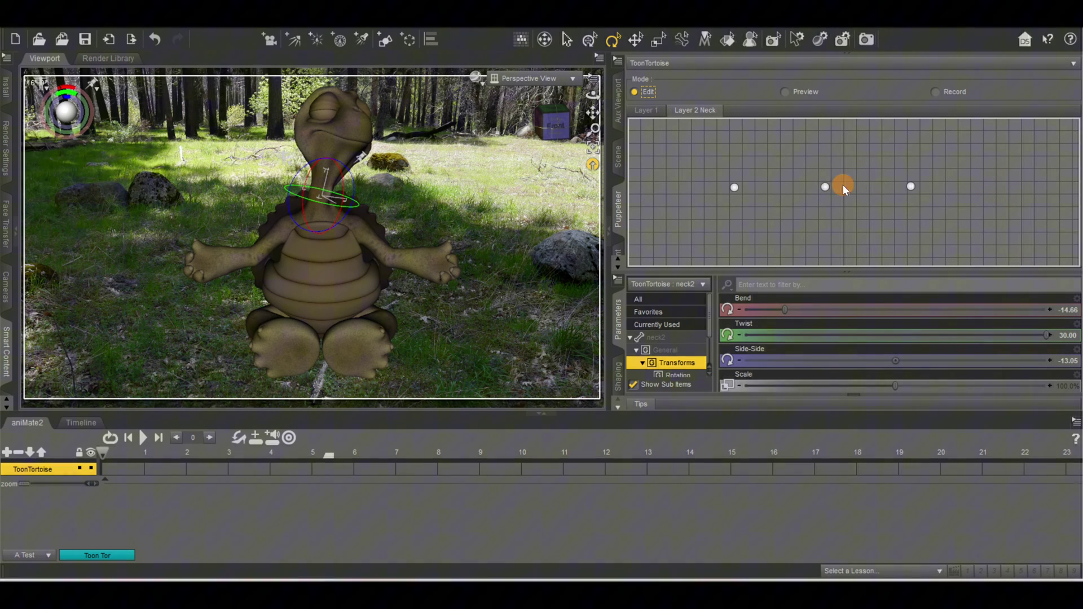
{"action": "left_click_drag", "start_coordinate": [911, 184], "coordinate": [903, 181]}
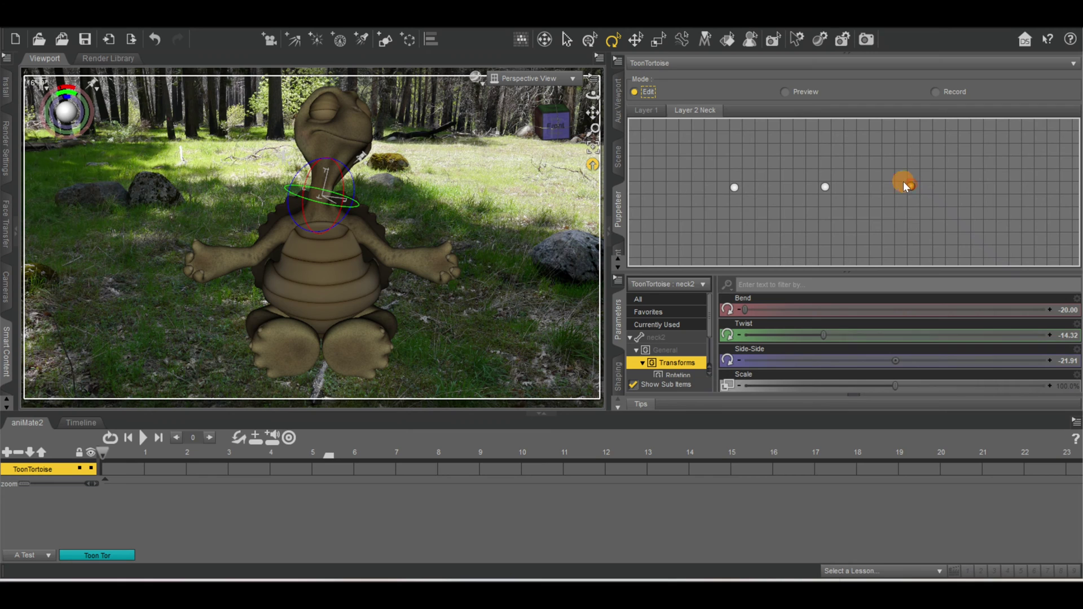
{"action": "left_click_drag", "start_coordinate": [781, 114], "coordinate": [866, 175]}
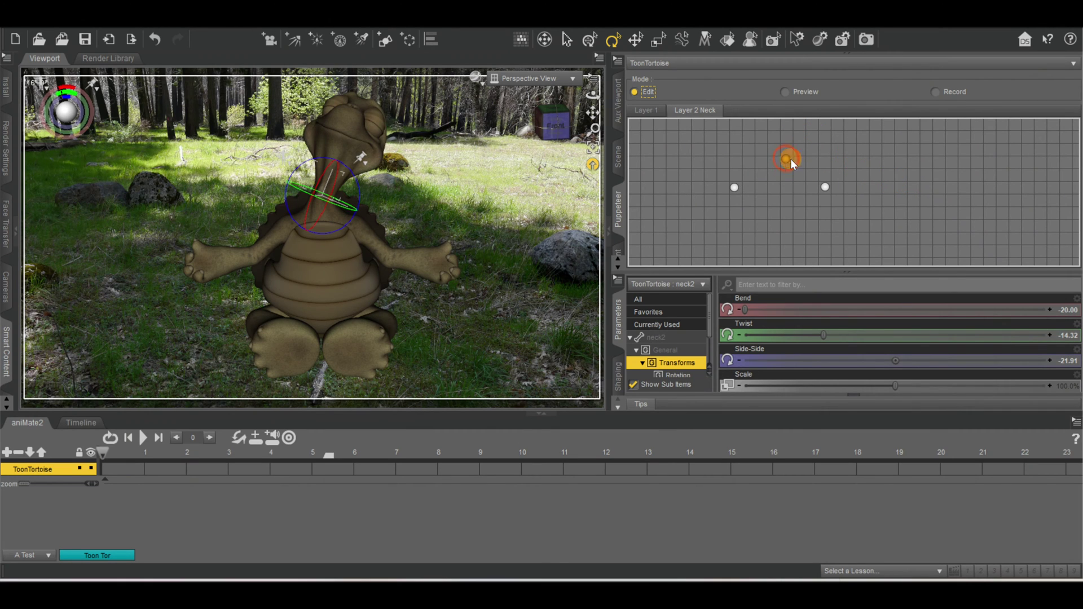
Preview the neck blends, then record neck motion toward the top pose through frame 29.
{"action": "left_click", "coordinate": [783, 93]}
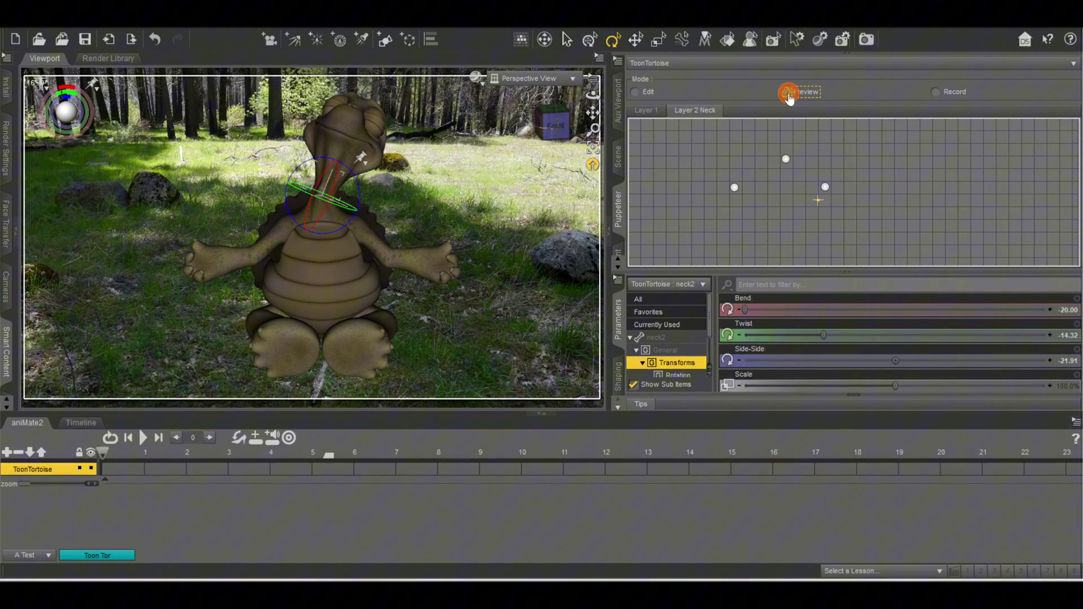
{"action": "mouse_move", "coordinate": [736, 188]}
{"action": "left_mouse_down"}
{"action": "mouse_move", "coordinate": [776, 164]}
{"action": "mouse_move", "coordinate": [815, 190]}
{"action": "mouse_move", "coordinate": [736, 192]}
{"action": "mouse_move", "coordinate": [737, 162]}
{"action": "mouse_move", "coordinate": [786, 157]}
{"action": "mouse_move", "coordinate": [805, 177]}
{"action": "mouse_move", "coordinate": [756, 188]}
{"action": "left_mouse_up"}
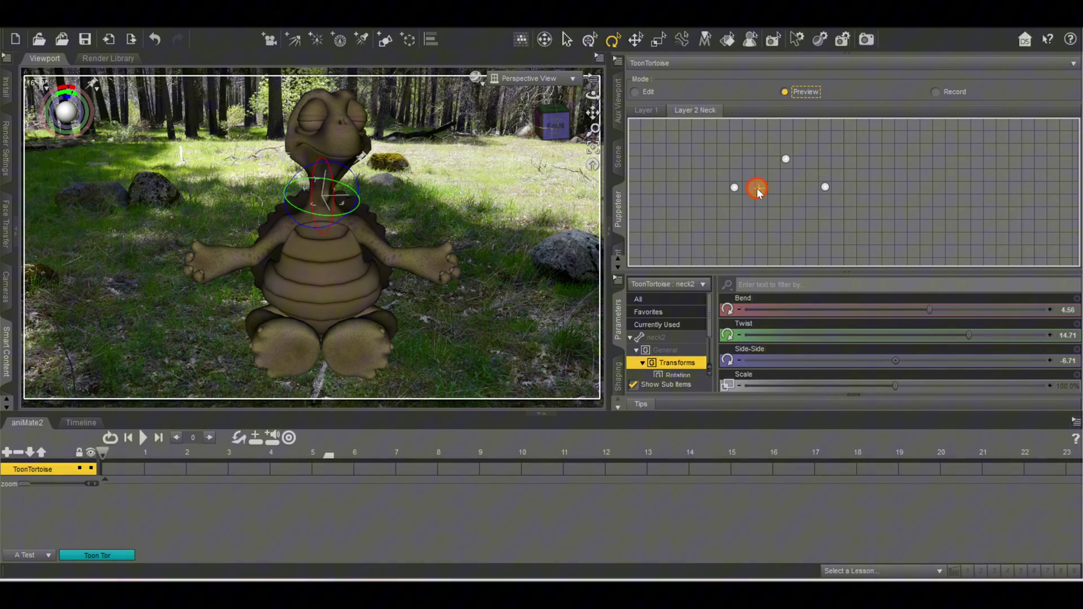
{"action": "left_click", "coordinate": [934, 94]}
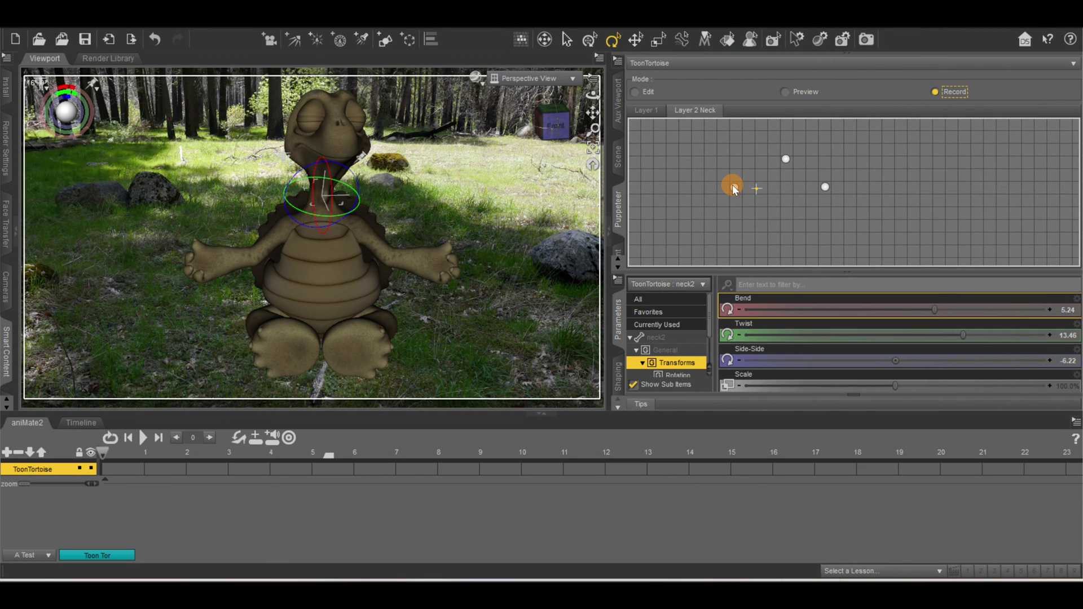
{"action": "mouse_move", "coordinate": [733, 184]}
{"action": "left_mouse_down"}
{"action": "mouse_move", "coordinate": [787, 161]}
{"action": "mouse_move", "coordinate": [804, 177]}
{"action": "mouse_move", "coordinate": [796, 209]}
{"action": "mouse_move", "coordinate": [727, 211]}
{"action": "mouse_move", "coordinate": [724, 182]}
{"action": "mouse_move", "coordinate": [743, 163]}
{"action": "mouse_move", "coordinate": [817, 197]}
{"action": "left_mouse_up"}
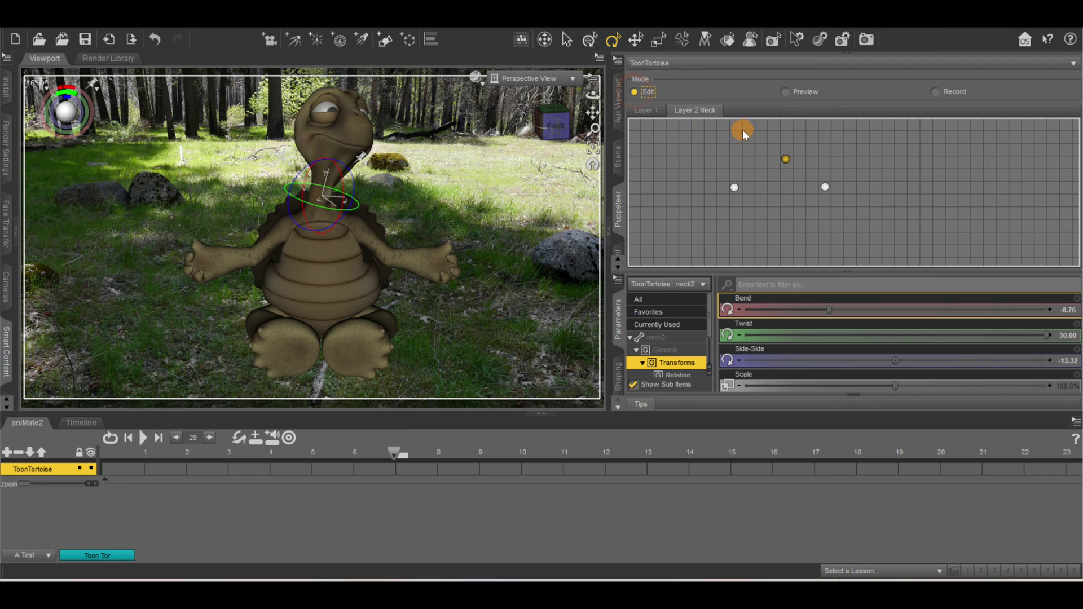
Add a third Puppeteer layer named 'Layer 2 Arms' and check it among the layer tabs.
{"action": "left_click", "coordinate": [618, 62]}
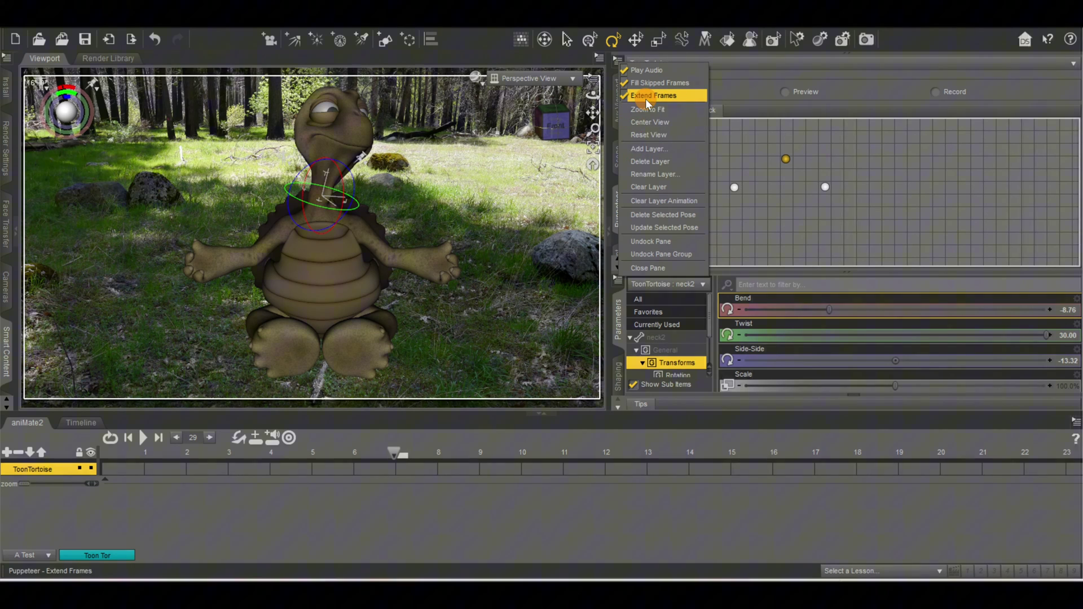
{"action": "left_click", "coordinate": [648, 148]}
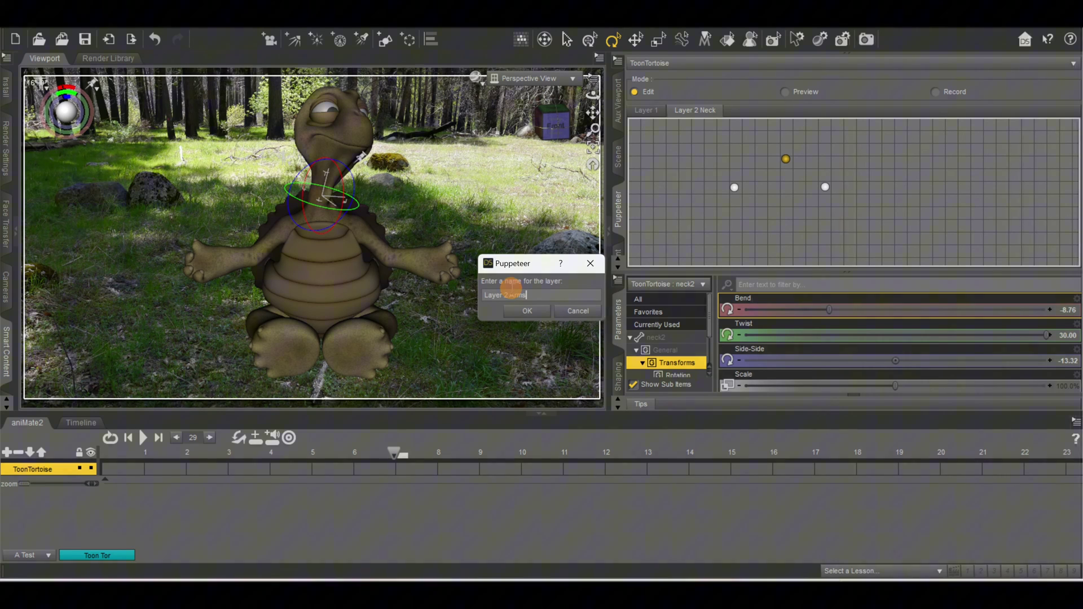
{"action": "left_click", "coordinate": [527, 312]}
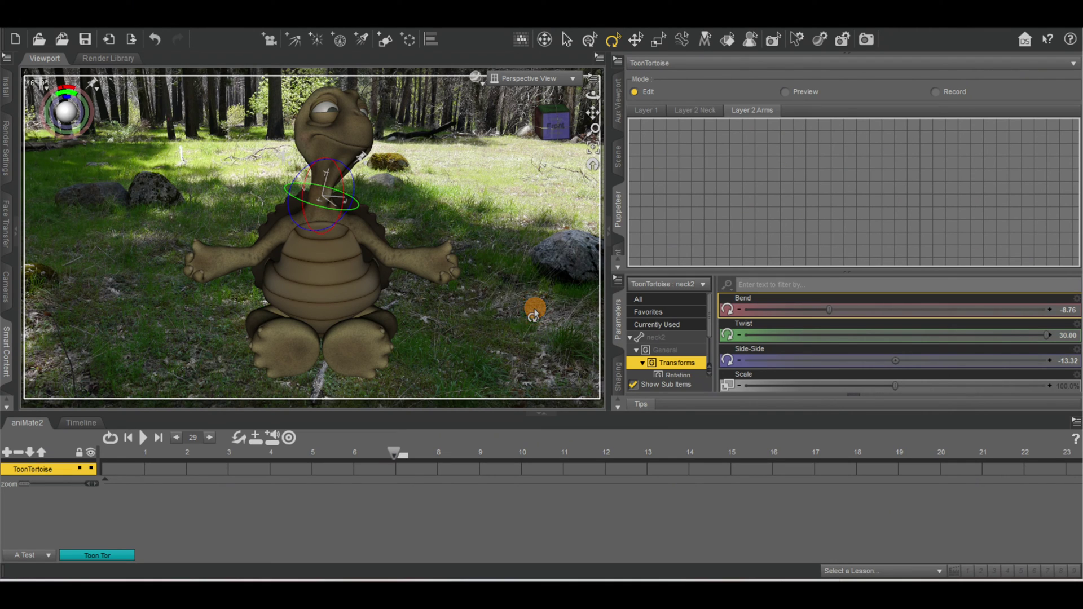
{"action": "left_click", "coordinate": [703, 110]}
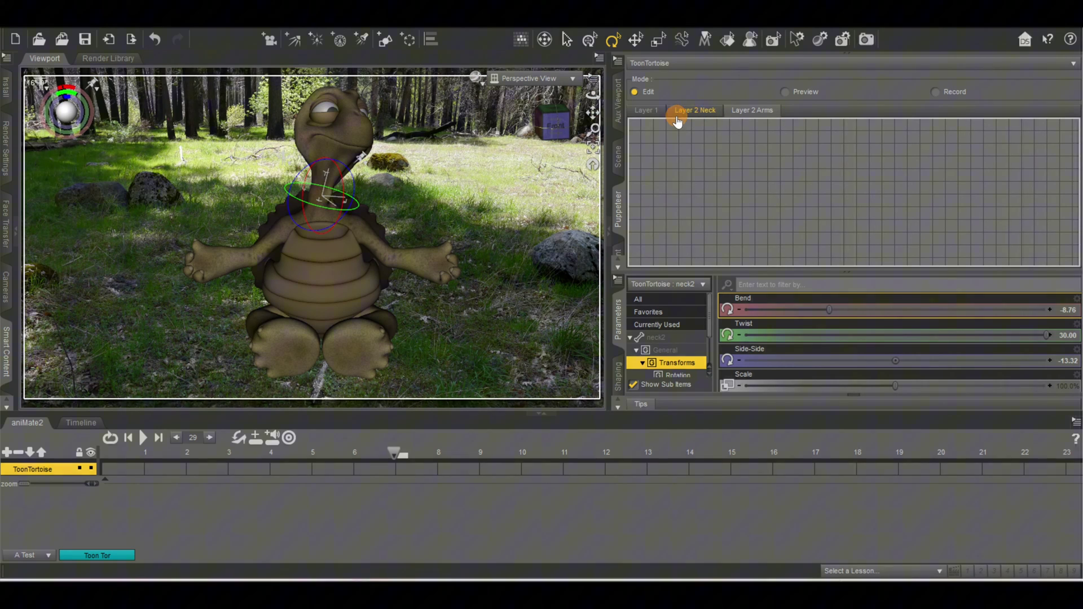
{"action": "left_click", "coordinate": [649, 116]}
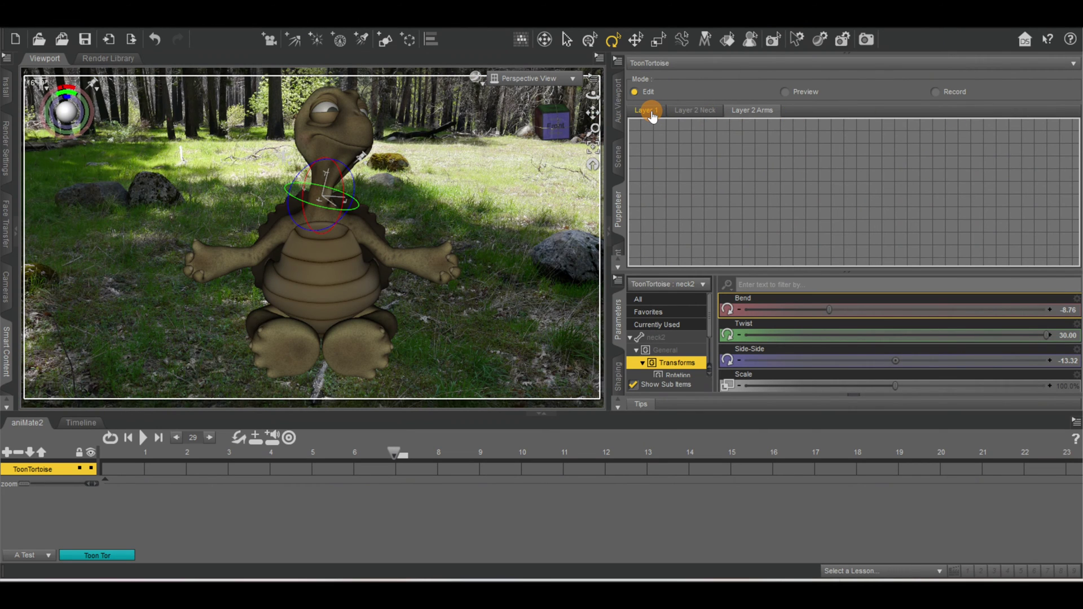
{"action": "left_click", "coordinate": [692, 113]}
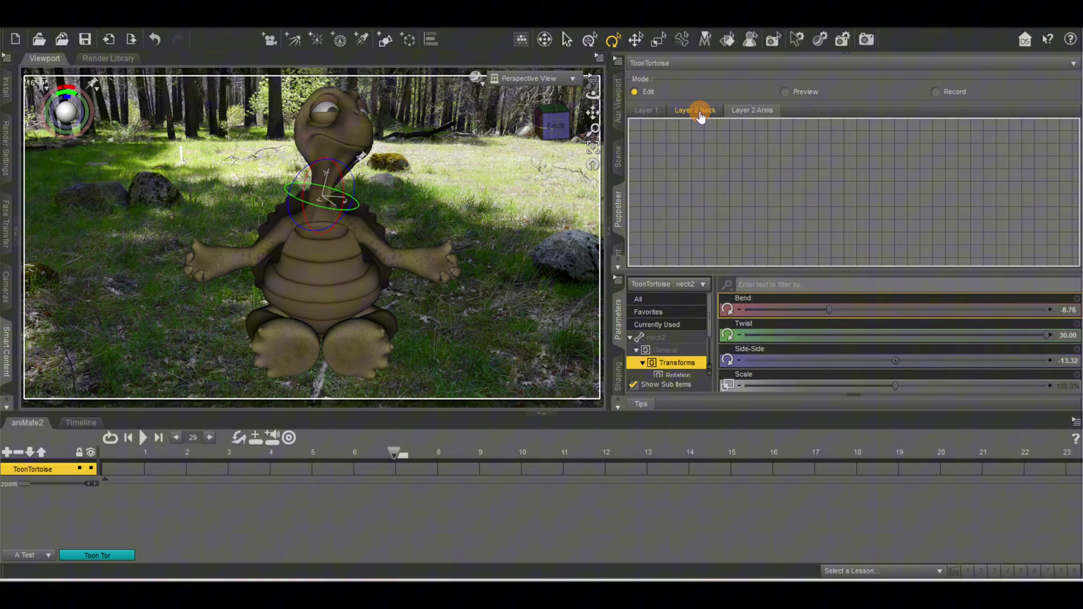
{"action": "left_click", "coordinate": [740, 113]}
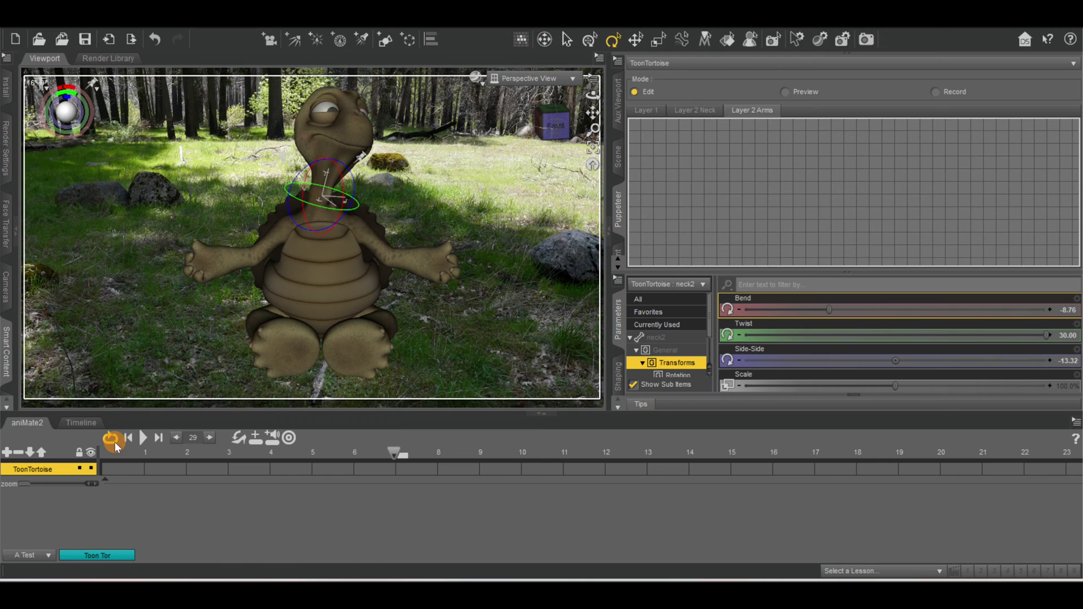
Rewind to the first frame and bend both of the tortoise's forearms upward.
{"action": "left_click", "coordinate": [128, 438]}
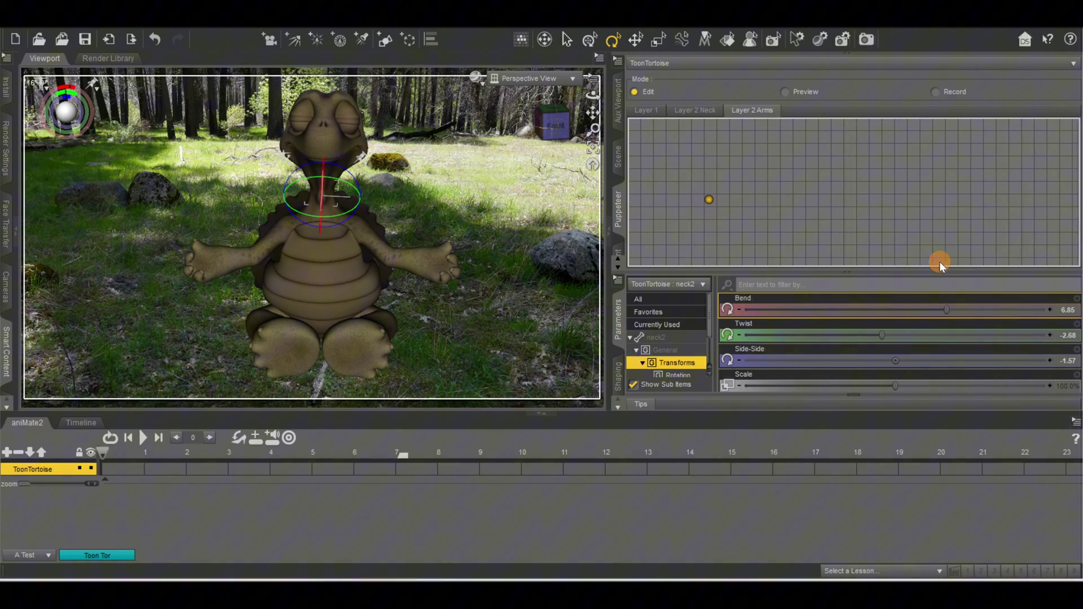
{"action": "left_click", "coordinate": [235, 259]}
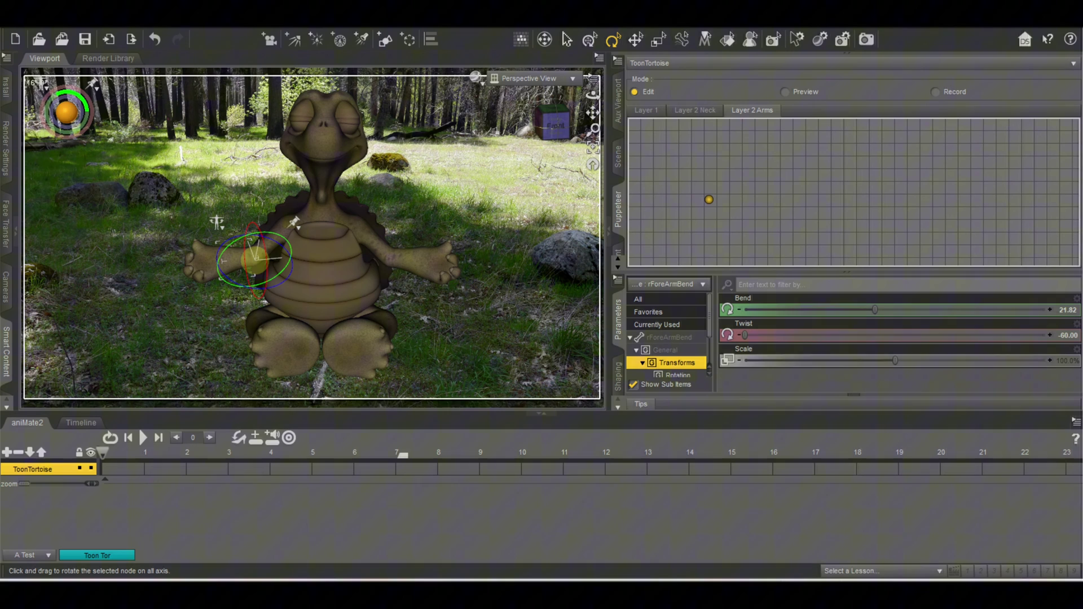
{"action": "mouse_move", "coordinate": [255, 259]}
{"action": "left_mouse_down"}
{"action": "mouse_move", "coordinate": [260, 241]}
{"action": "mouse_move", "coordinate": [258, 251]}
{"action": "left_mouse_up"}
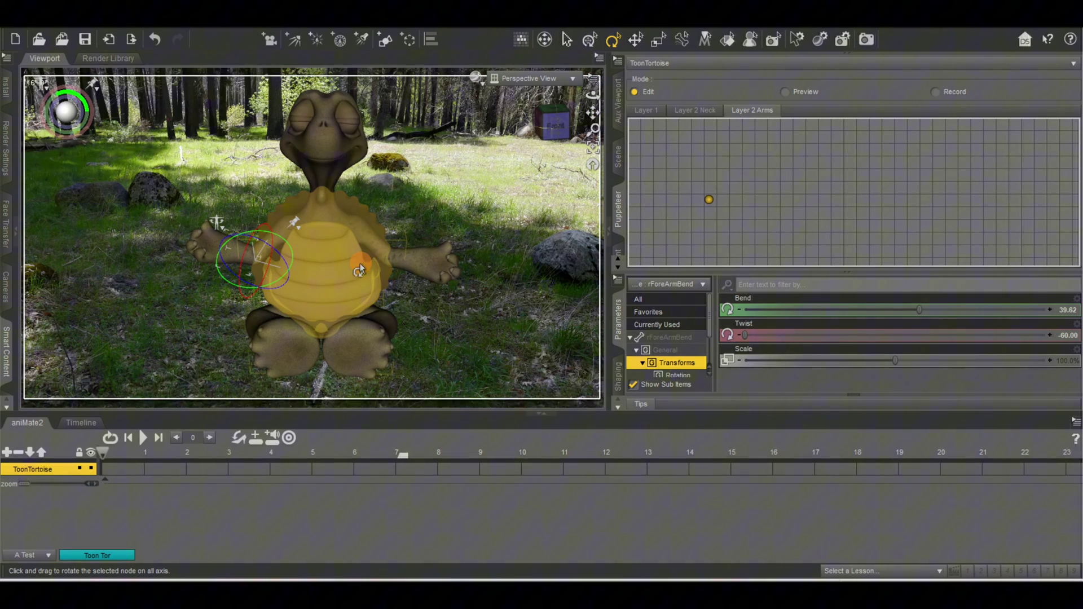
{"action": "left_click", "coordinate": [423, 260]}
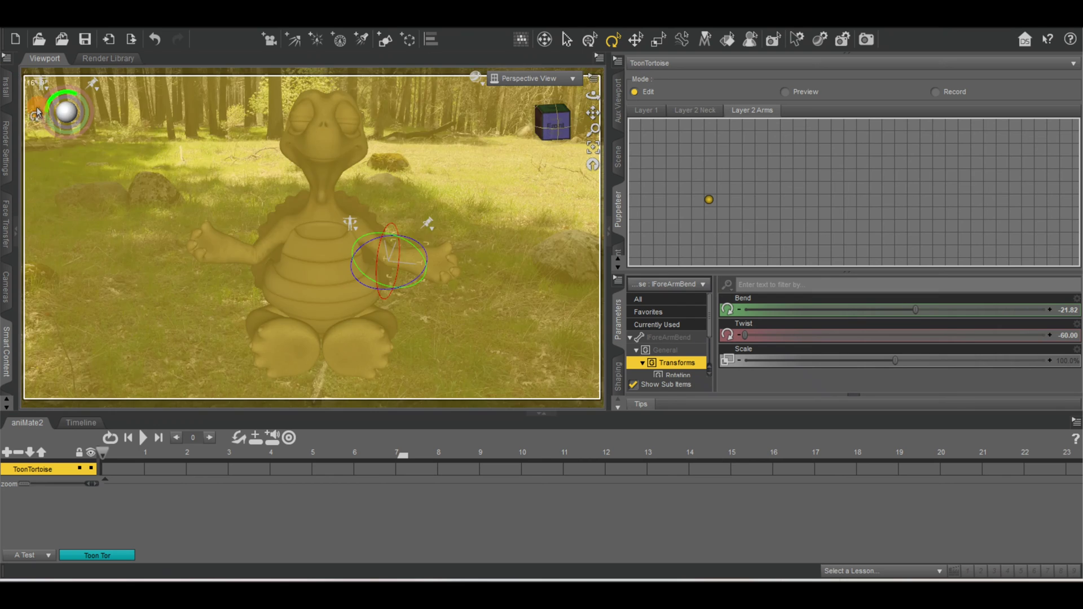
{"action": "left_click_drag", "start_coordinate": [65, 110], "coordinate": [72, 111]}
Raise both shoulders (left shoulder Bend 26.49) and save the raised-arms pose as a grid point.
{"action": "left_click", "coordinate": [284, 224]}
{"action": "left_click_drag", "start_coordinate": [267, 240], "coordinate": [251, 222]}
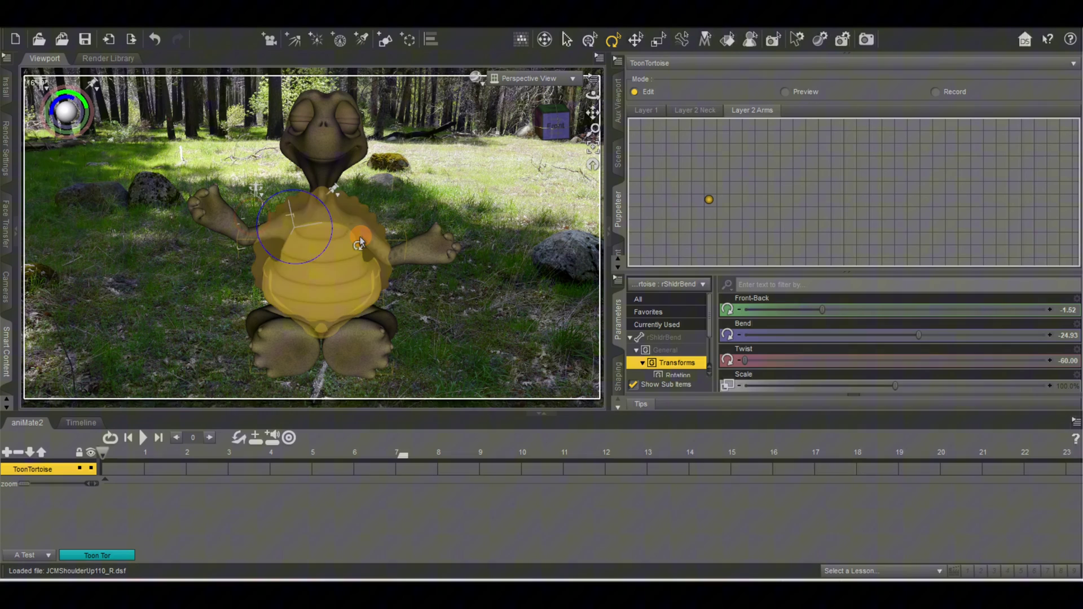
{"action": "left_click", "coordinate": [356, 220]}
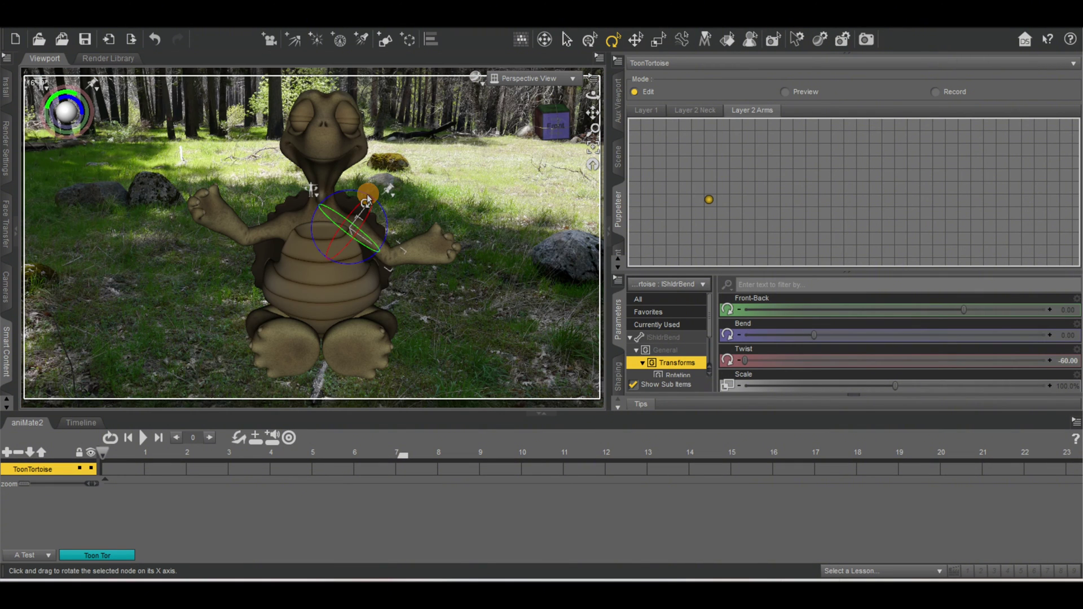
{"action": "left_click_drag", "start_coordinate": [360, 190], "coordinate": [355, 199]}
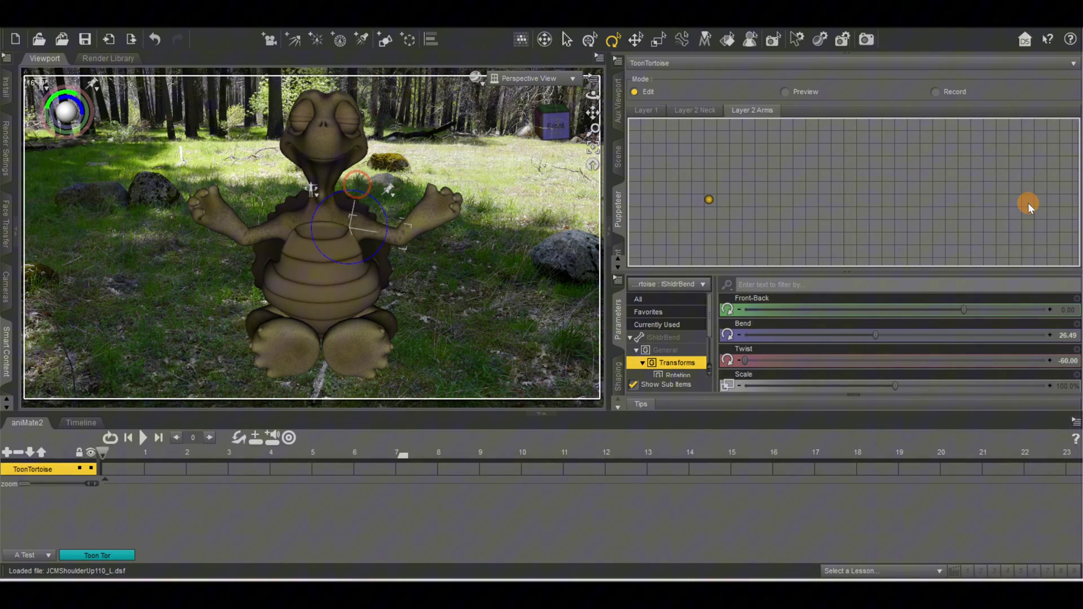
{"action": "left_click", "coordinate": [899, 188]}
{"action": "left_click", "coordinate": [814, 199]}
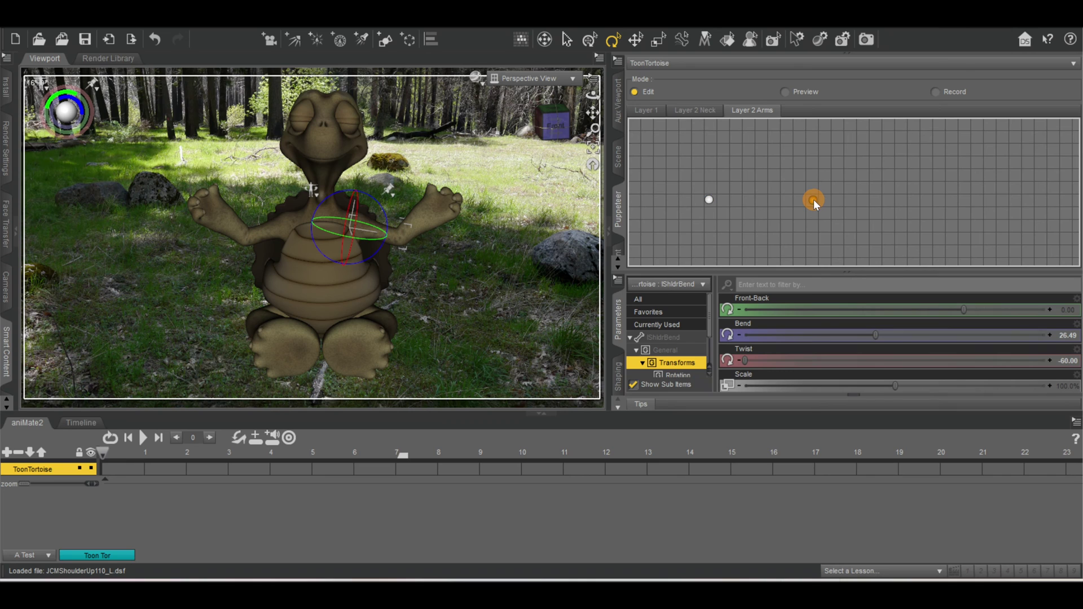
Preview the tortoise's arms blending between the resting and raised poses in Preview mode.
{"action": "left_click", "coordinate": [784, 96]}
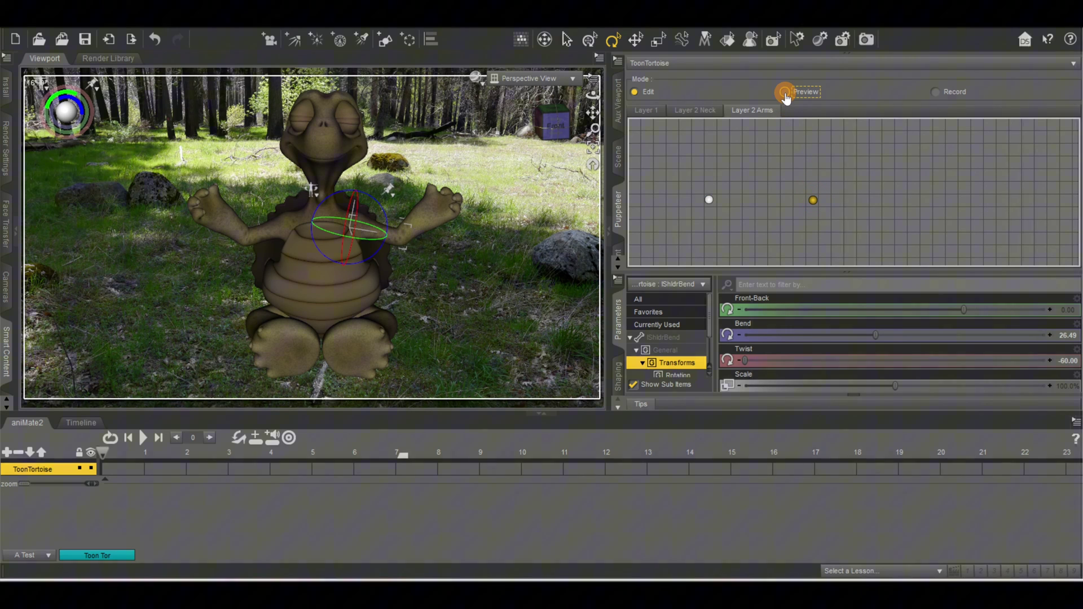
{"action": "left_click", "coordinate": [718, 207]}
{"action": "mouse_move", "coordinate": [705, 195]}
{"action": "left_mouse_down"}
{"action": "mouse_move", "coordinate": [800, 197]}
{"action": "mouse_move", "coordinate": [712, 197]}
{"action": "left_mouse_up"}
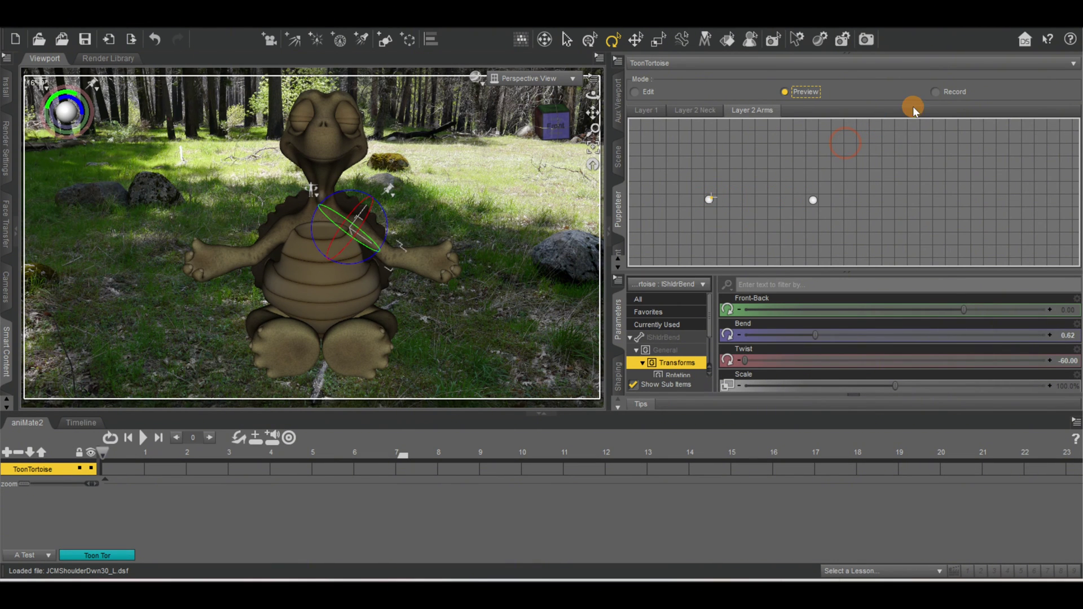
Record the arms rising from the left resting point to the right raised point, then return to Edit mode.
{"action": "left_click", "coordinate": [935, 92]}
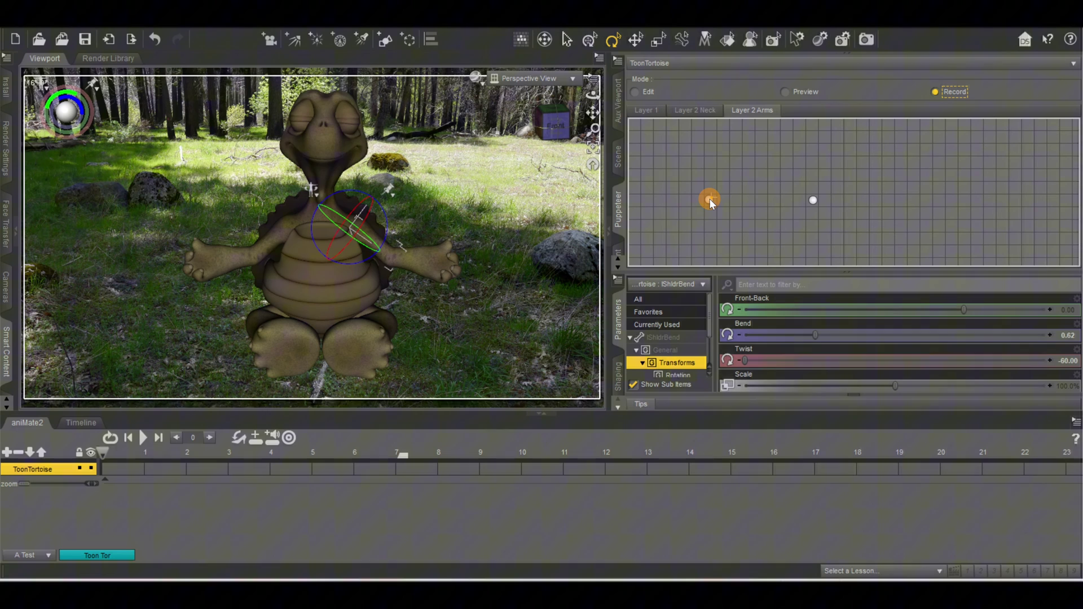
{"action": "mouse_move", "coordinate": [709, 198]}
{"action": "left_mouse_down"}
{"action": "mouse_move", "coordinate": [823, 200]}
{"action": "mouse_move", "coordinate": [725, 200]}
{"action": "mouse_move", "coordinate": [813, 201]}
{"action": "left_mouse_up"}
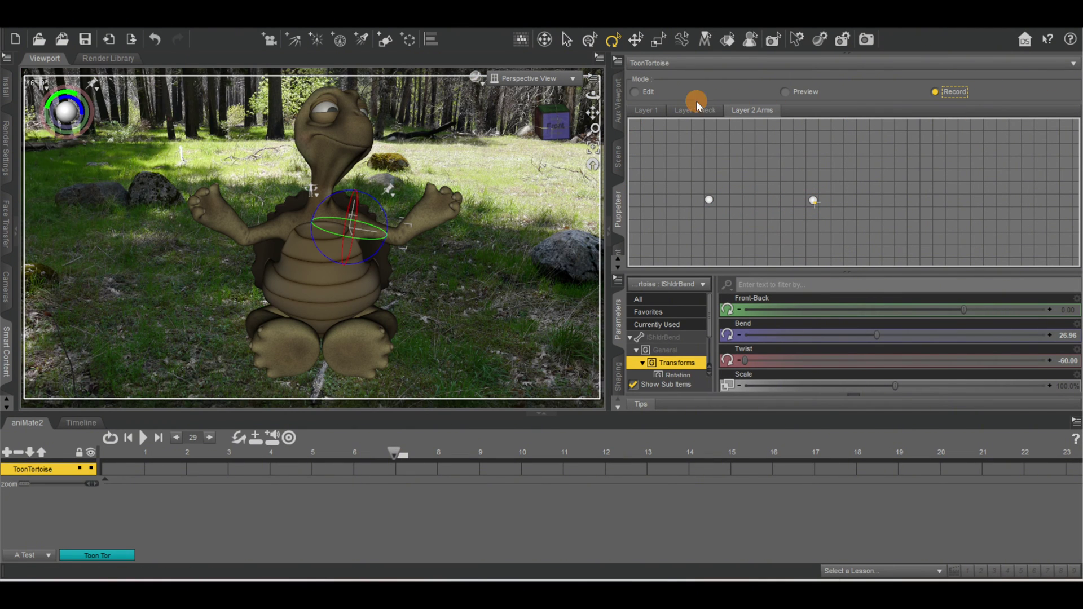
{"action": "left_click", "coordinate": [634, 92]}
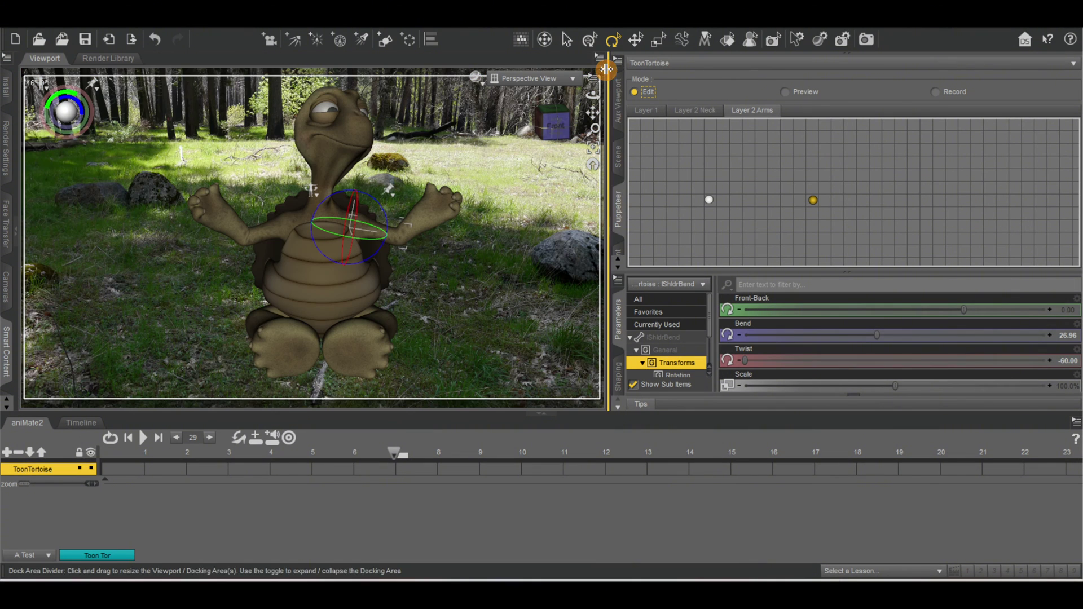
Add a new puppeteer layer named 'Layer 2 Lips'.
{"action": "left_click", "coordinate": [617, 60]}
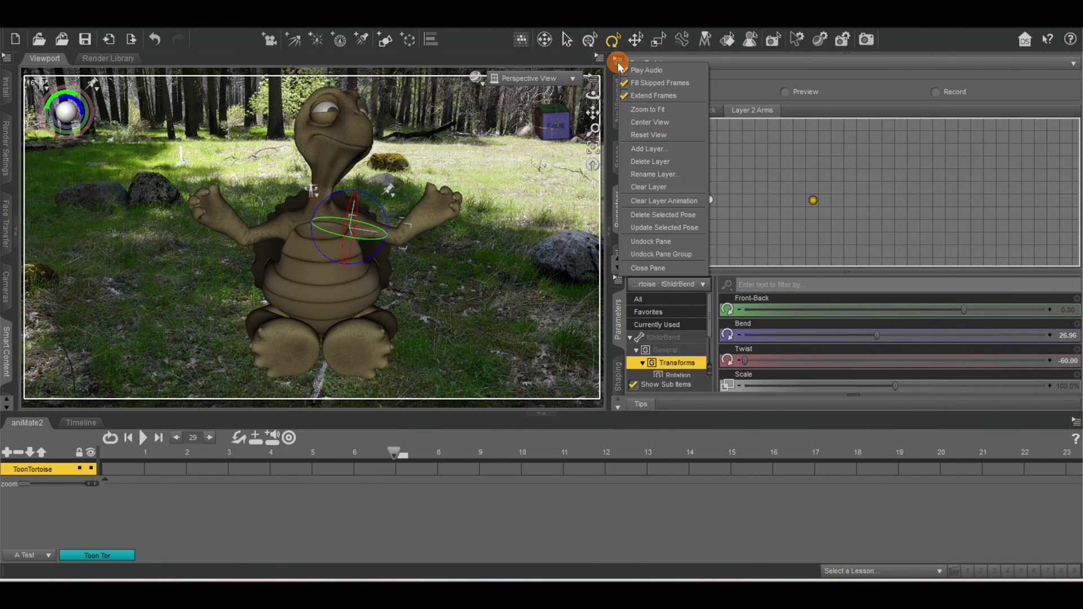
{"action": "left_click", "coordinate": [638, 148]}
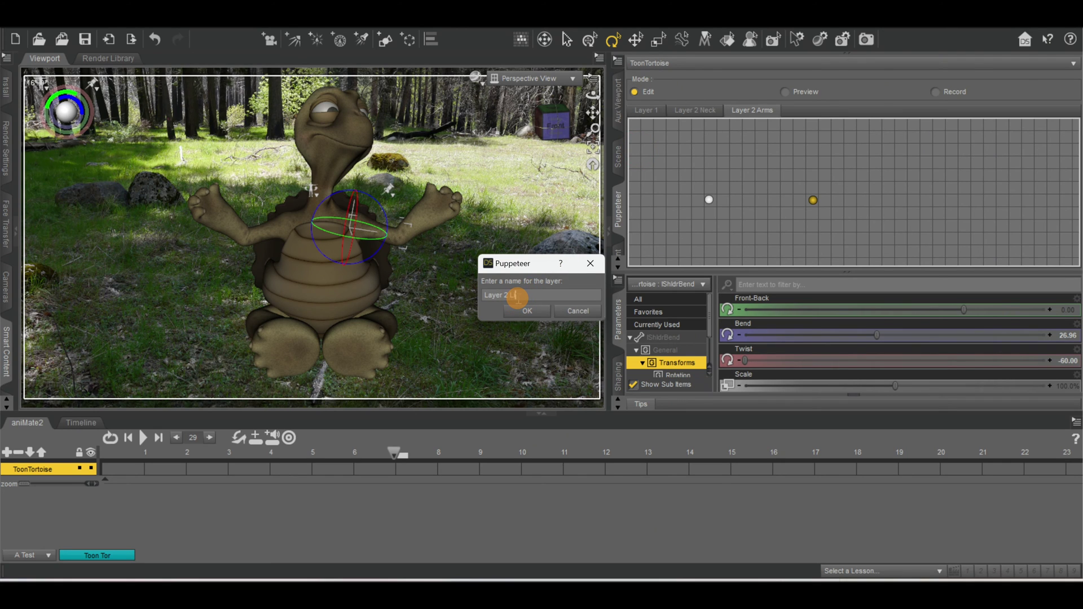
{"action": "type", "text": "Lips"}
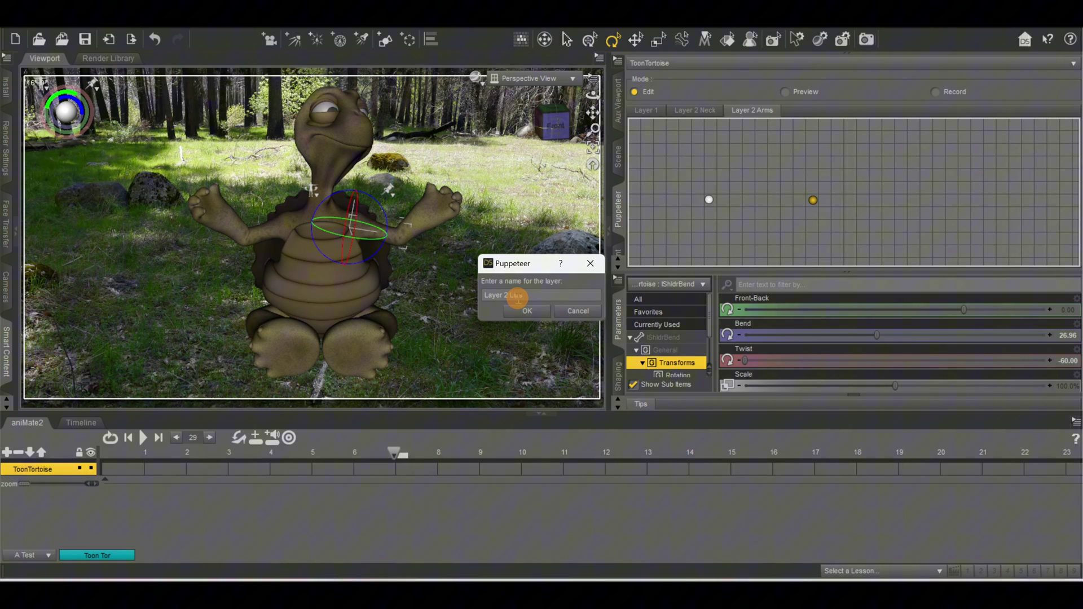
{"action": "left_click", "coordinate": [525, 314]}
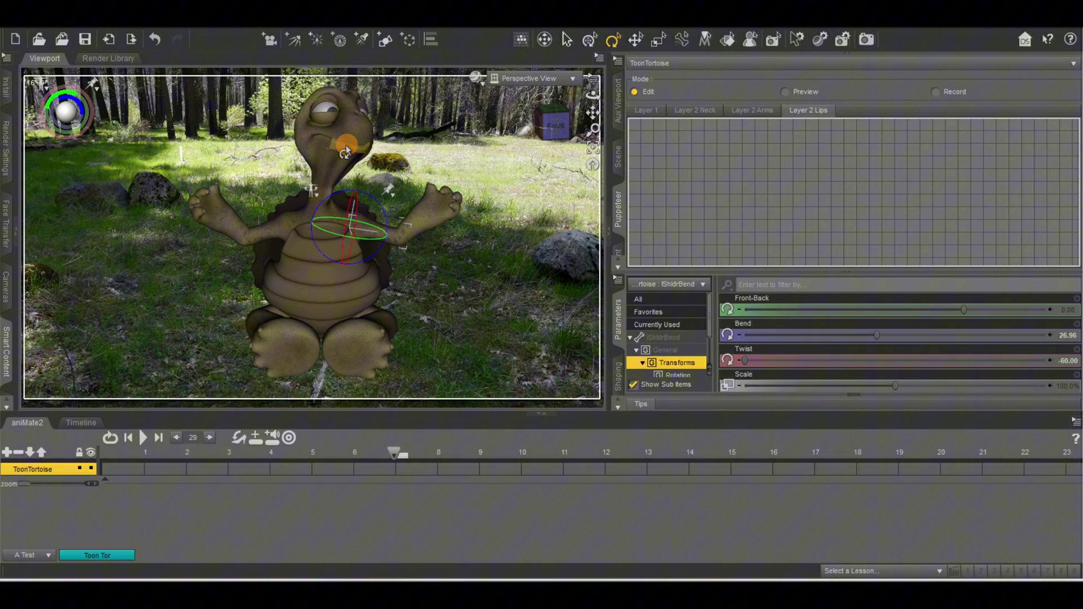
Rewind the aniMate2 timeline to frame 0 and select the tortoise's jaw.
{"action": "left_click", "coordinate": [111, 476]}
{"action": "left_click", "coordinate": [127, 437]}
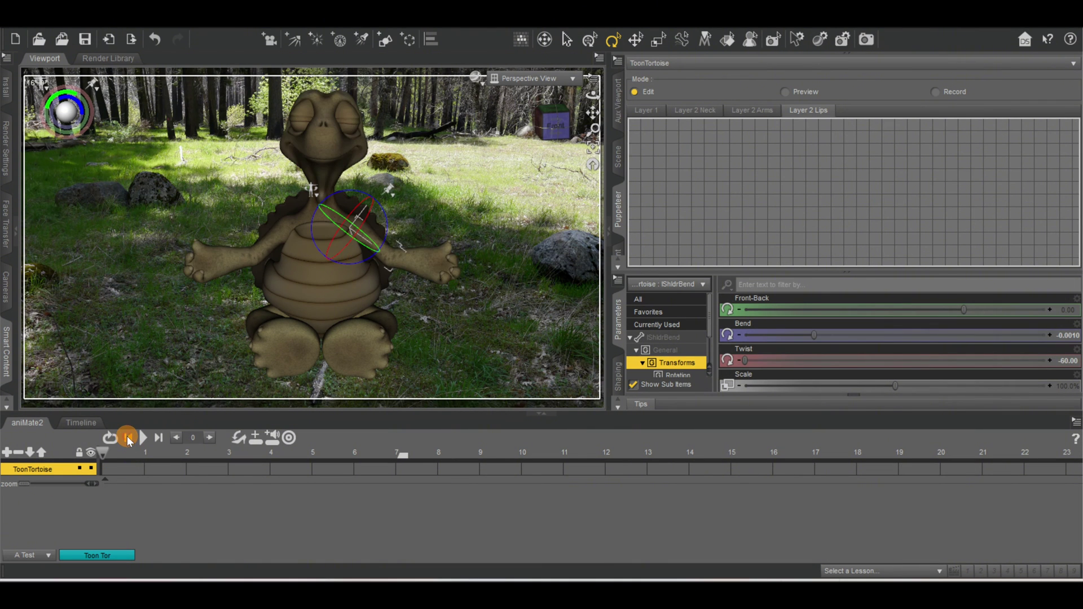
{"action": "left_click", "coordinate": [319, 170]}
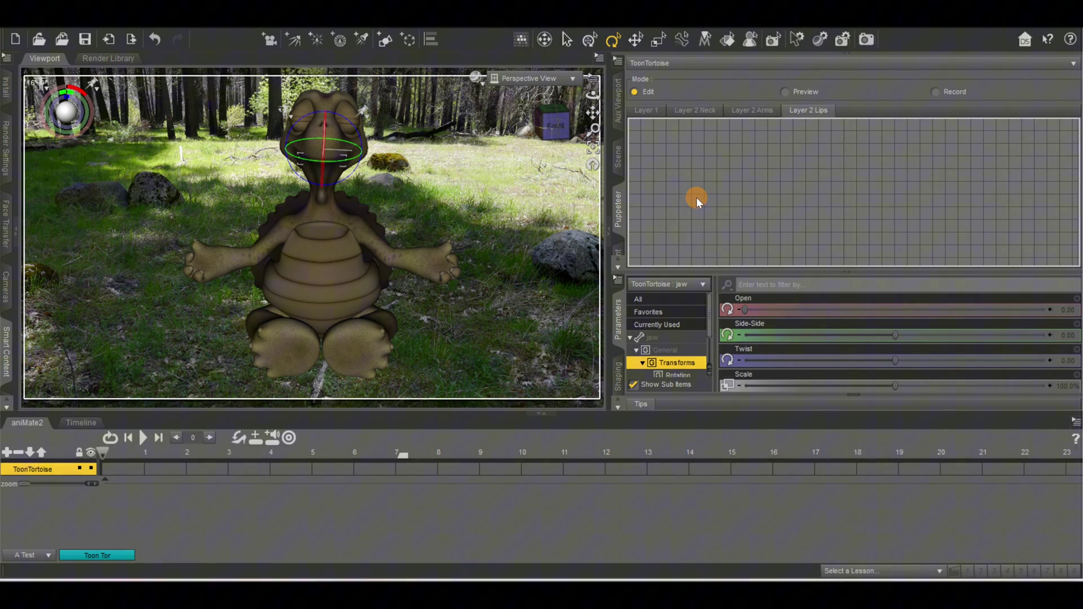
Save closed-jaw and open-jaw (Open 38.04) points on the Lips grid, then set Record mode and rewind.
{"action": "left_click", "coordinate": [696, 198]}
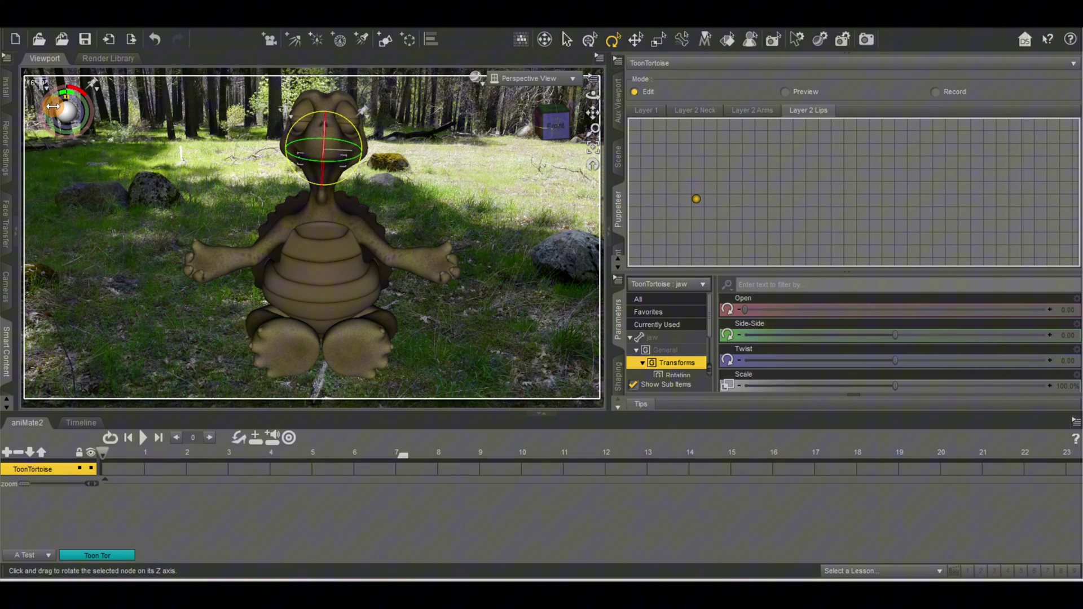
{"action": "left_click_drag", "start_coordinate": [65, 111], "coordinate": [65, 113]}
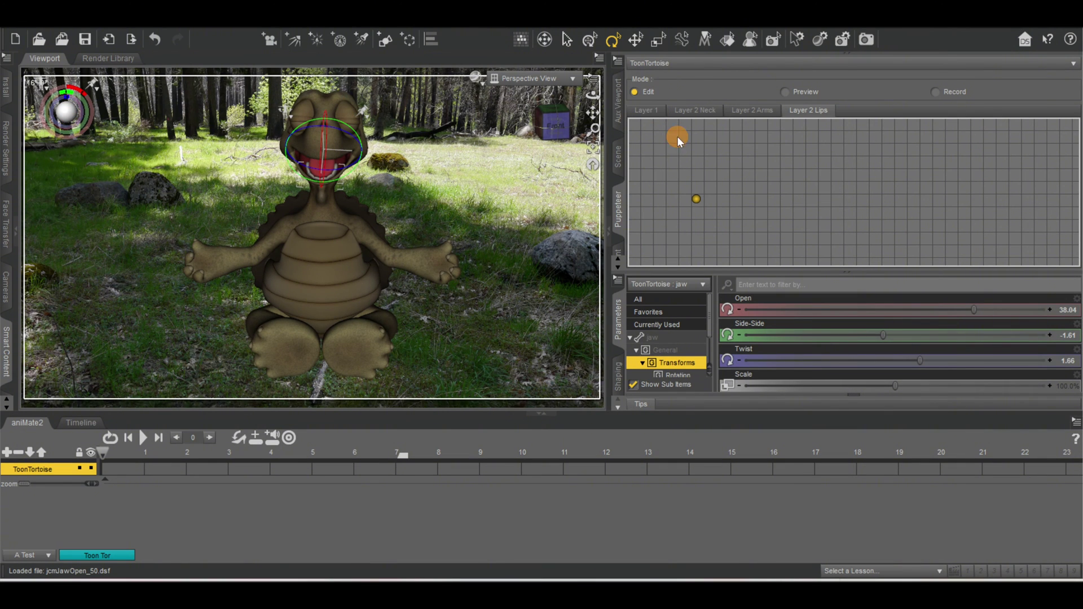
{"action": "left_click", "coordinate": [786, 199]}
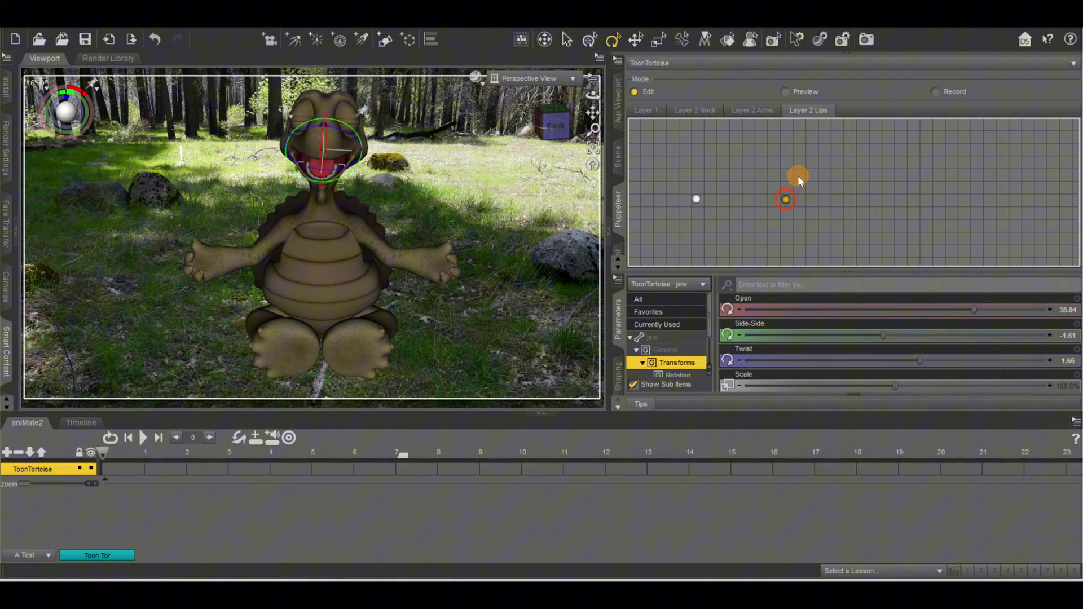
{"action": "left_click", "coordinate": [936, 94]}
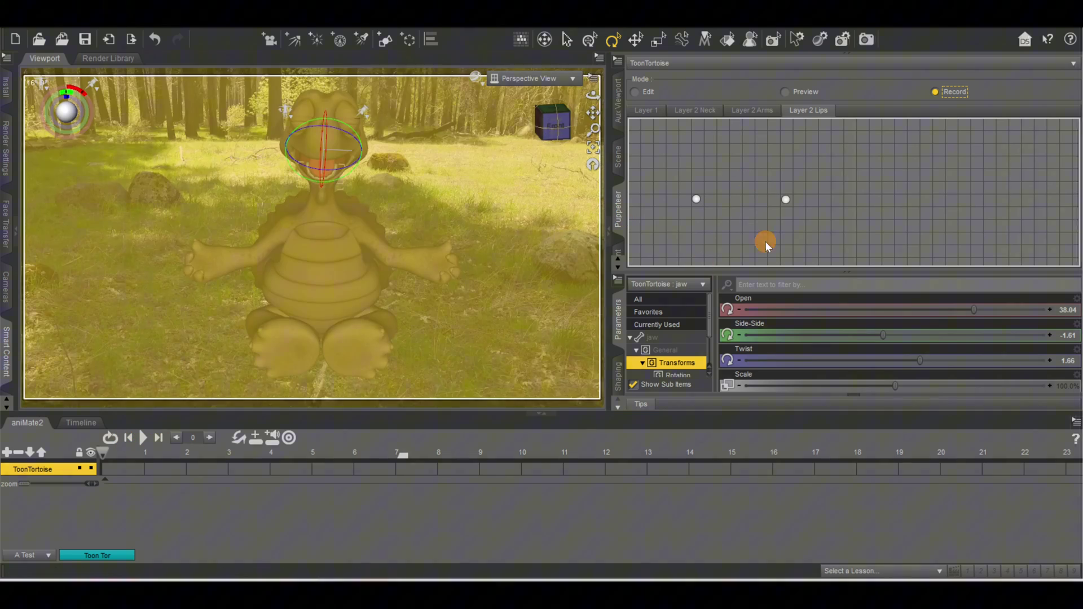
{"action": "left_click", "coordinate": [126, 439]}
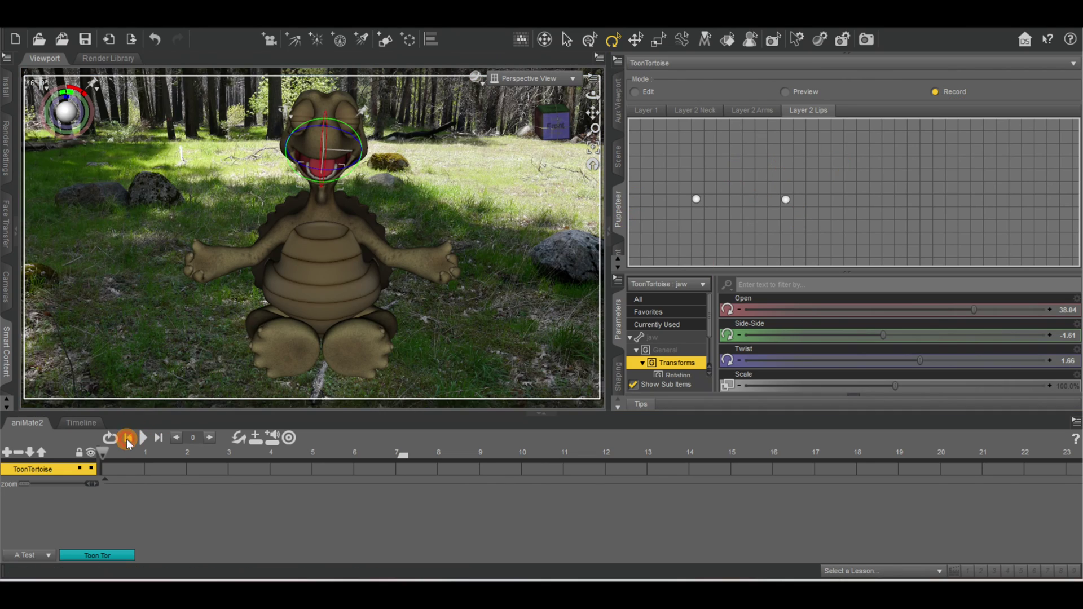
Preview the tortoise's jaw moving between the two Lips points in Preview mode.
{"action": "left_click", "coordinate": [774, 161]}
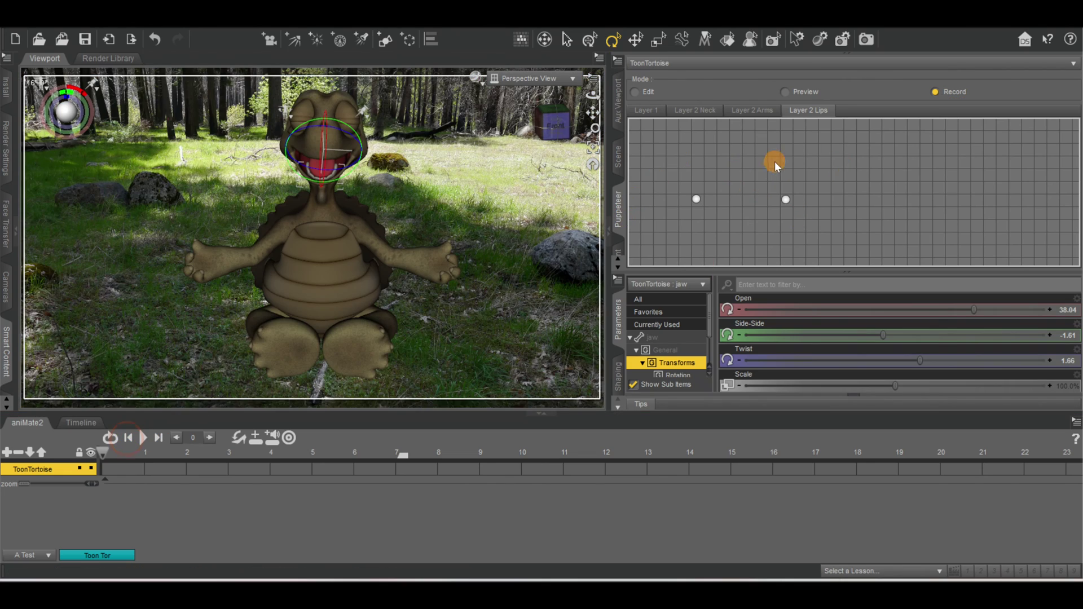
{"action": "left_click", "coordinate": [783, 91]}
{"action": "mouse_move", "coordinate": [700, 195]}
{"action": "left_mouse_down"}
{"action": "mouse_move", "coordinate": [757, 198]}
{"action": "mouse_move", "coordinate": [685, 197]}
{"action": "mouse_move", "coordinate": [751, 195]}
{"action": "mouse_move", "coordinate": [700, 199]}
{"action": "left_mouse_up"}
Record the mouth opening from the closed to the open point, then rewind to frame 0 and deselect.
{"action": "left_click", "coordinate": [936, 92]}
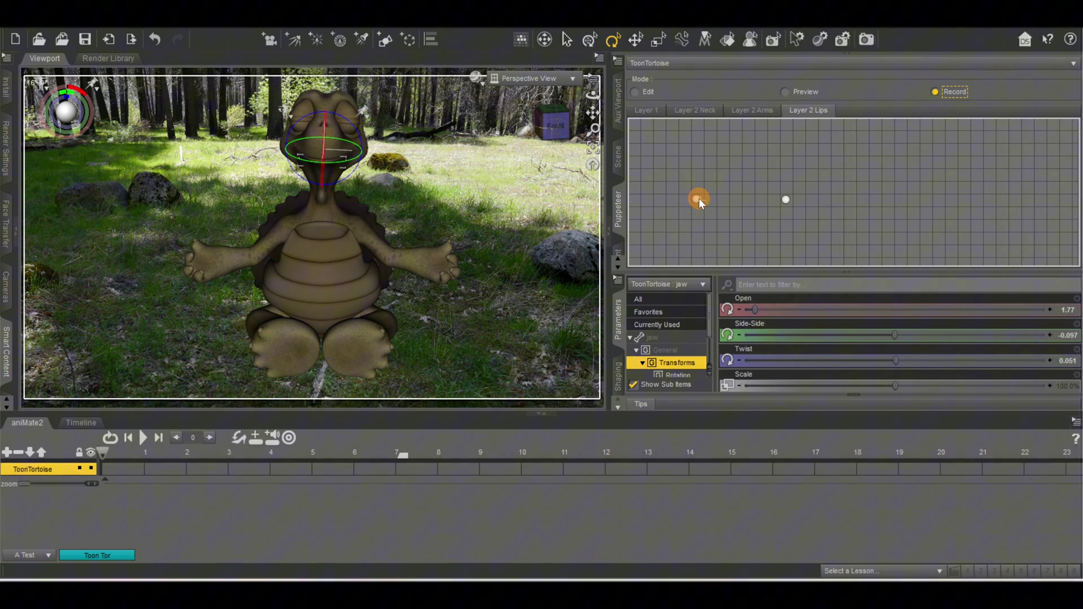
{"action": "mouse_move", "coordinate": [699, 198]}
{"action": "left_mouse_down"}
{"action": "mouse_move", "coordinate": [783, 203]}
{"action": "mouse_move", "coordinate": [695, 205]}
{"action": "mouse_move", "coordinate": [802, 205]}
{"action": "mouse_move", "coordinate": [705, 205]}
{"action": "mouse_move", "coordinate": [796, 203]}
{"action": "left_mouse_up"}
{"action": "left_click", "coordinate": [239, 450]}
{"action": "left_click", "coordinate": [129, 438]}
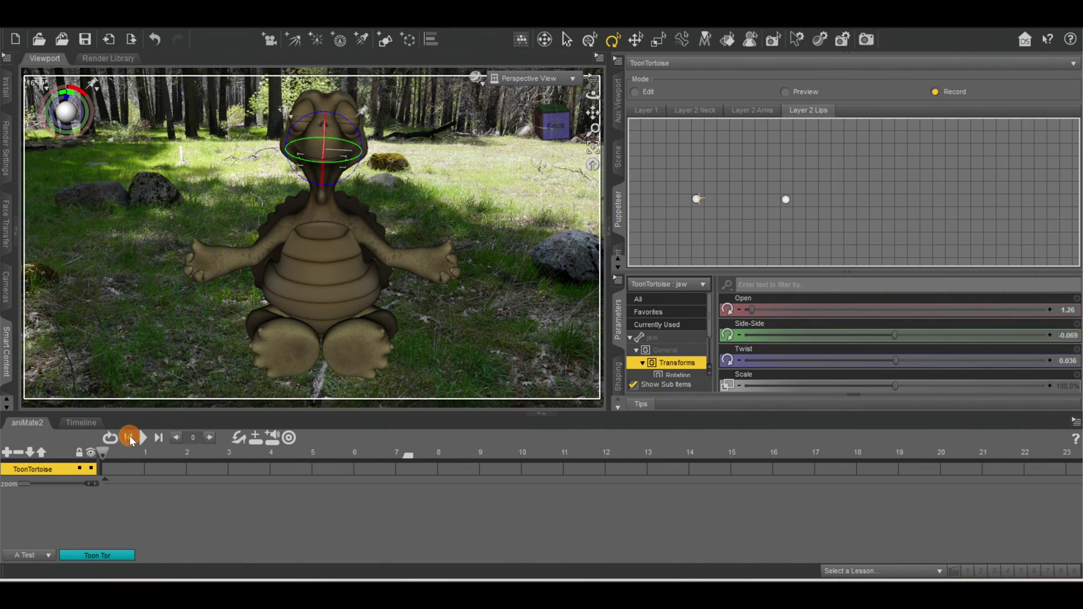
{"action": "left_click", "coordinate": [503, 241]}
Deselect the tortoise and play the combined animation of its mouth opening and arms rising.
{"action": "left_click", "coordinate": [445, 241]}
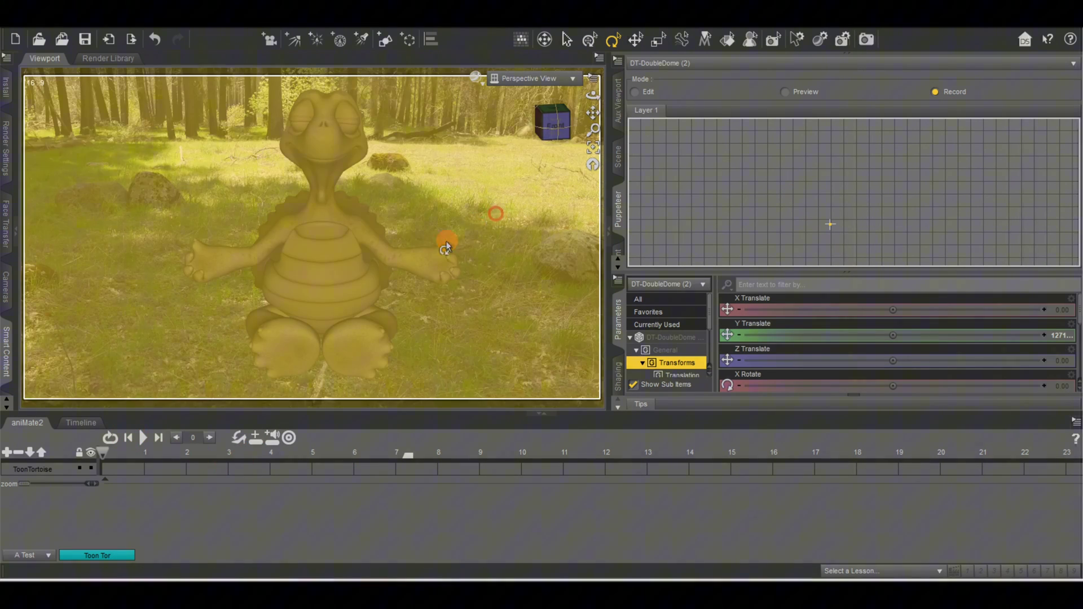
{"action": "left_click", "coordinate": [300, 492]}
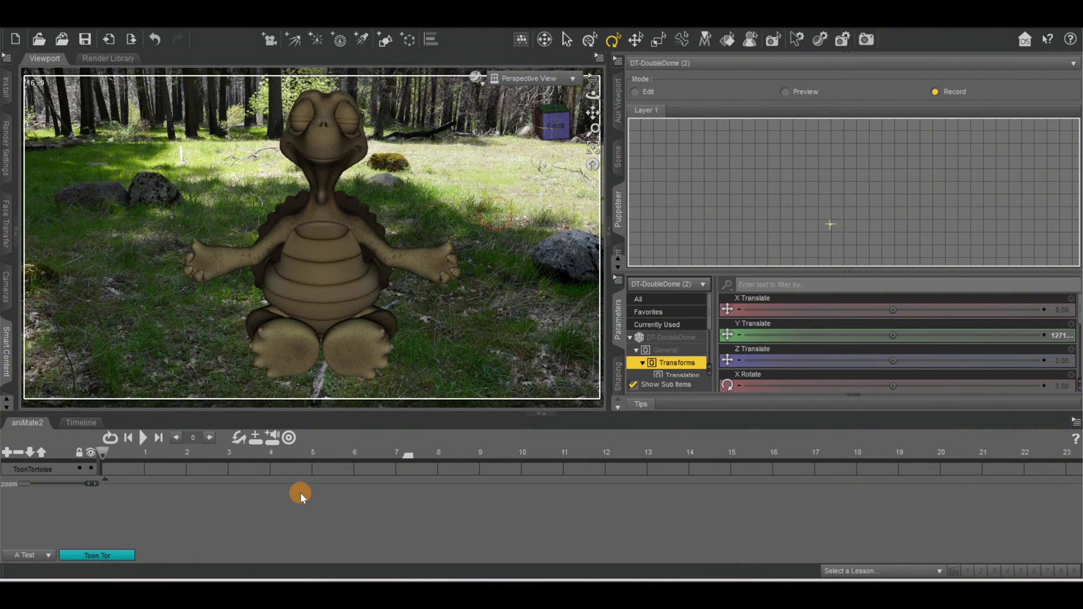
{"action": "left_click", "coordinate": [143, 435]}
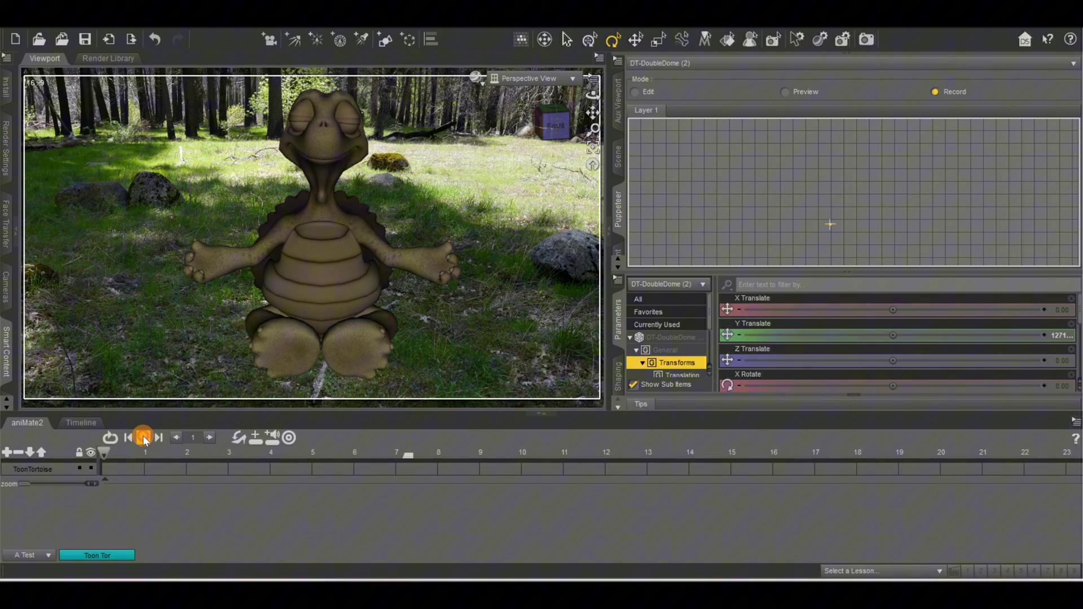
{"action": "left_click", "coordinate": [147, 478]}
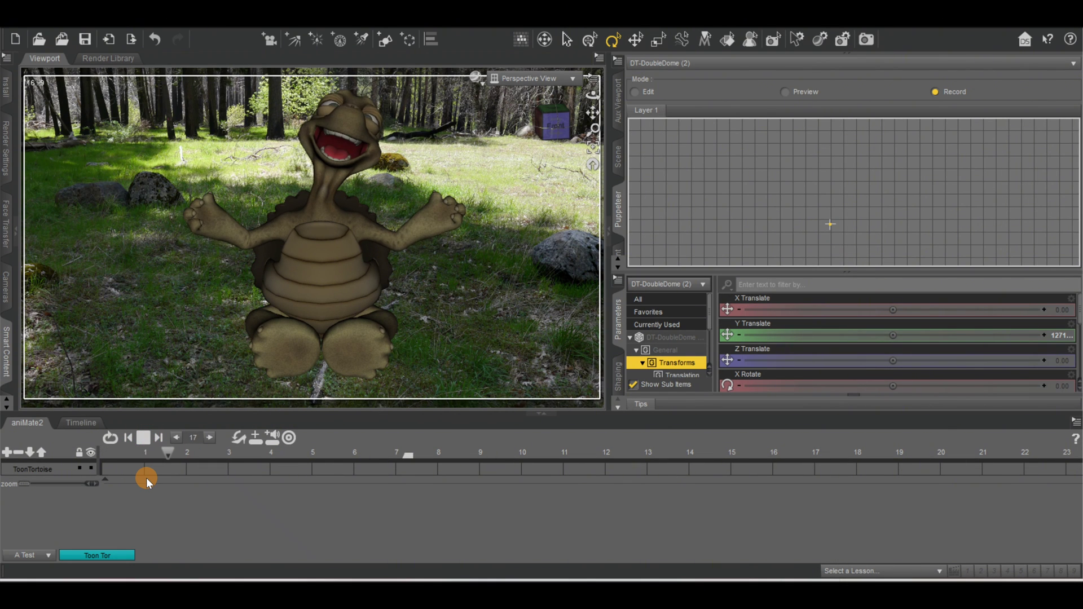